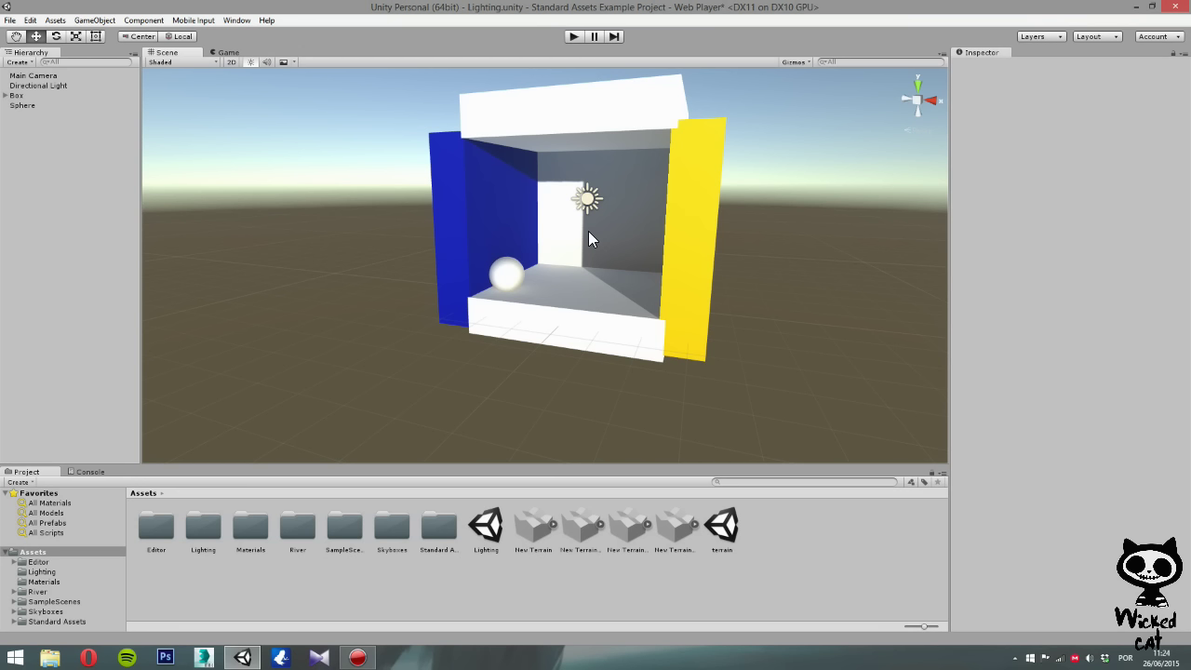
Inspect the sphere's lighting inside the box in the Scene view and in a short Play mode run of the Game view.
{"action": "left_click", "coordinate": [510, 275]}
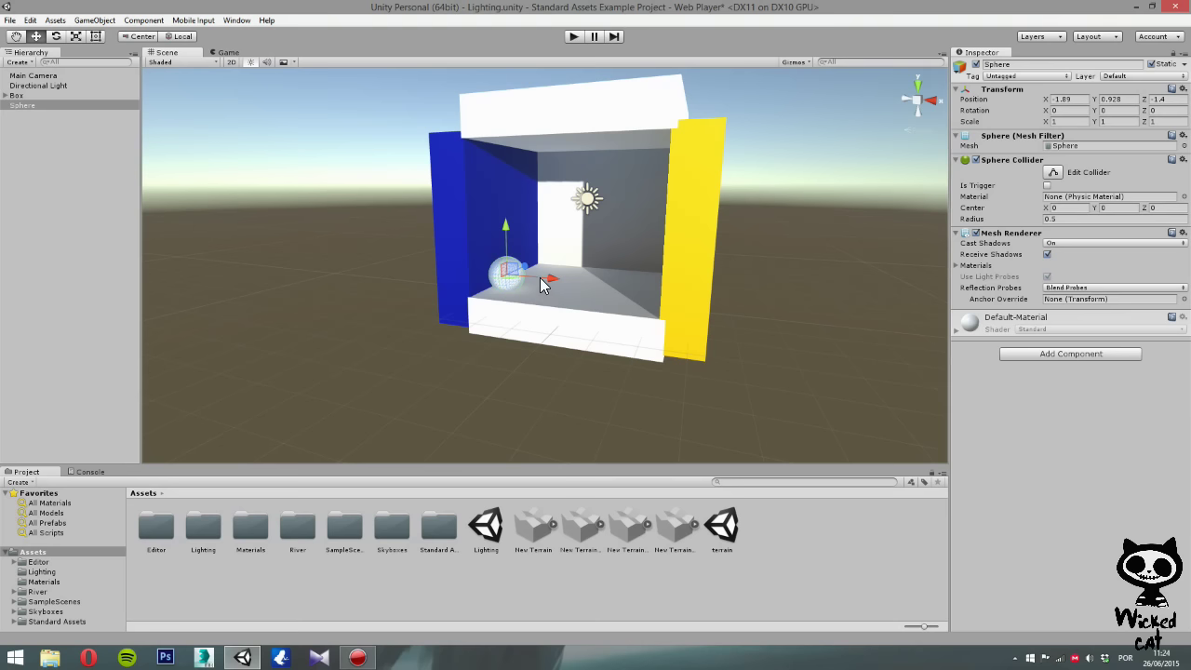
{"action": "scroll", "coordinate": [535, 279], "scroll_direction": "up", "scroll_amount": 5, "text": "alt"}
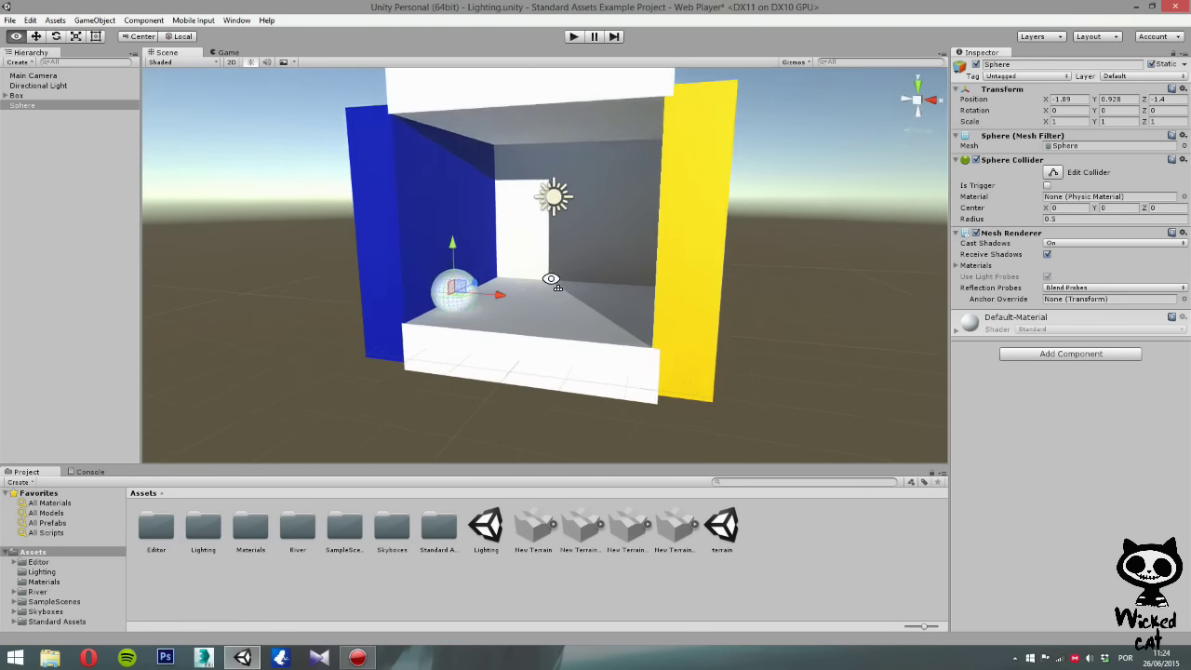
{"action": "left_click", "coordinate": [221, 53]}
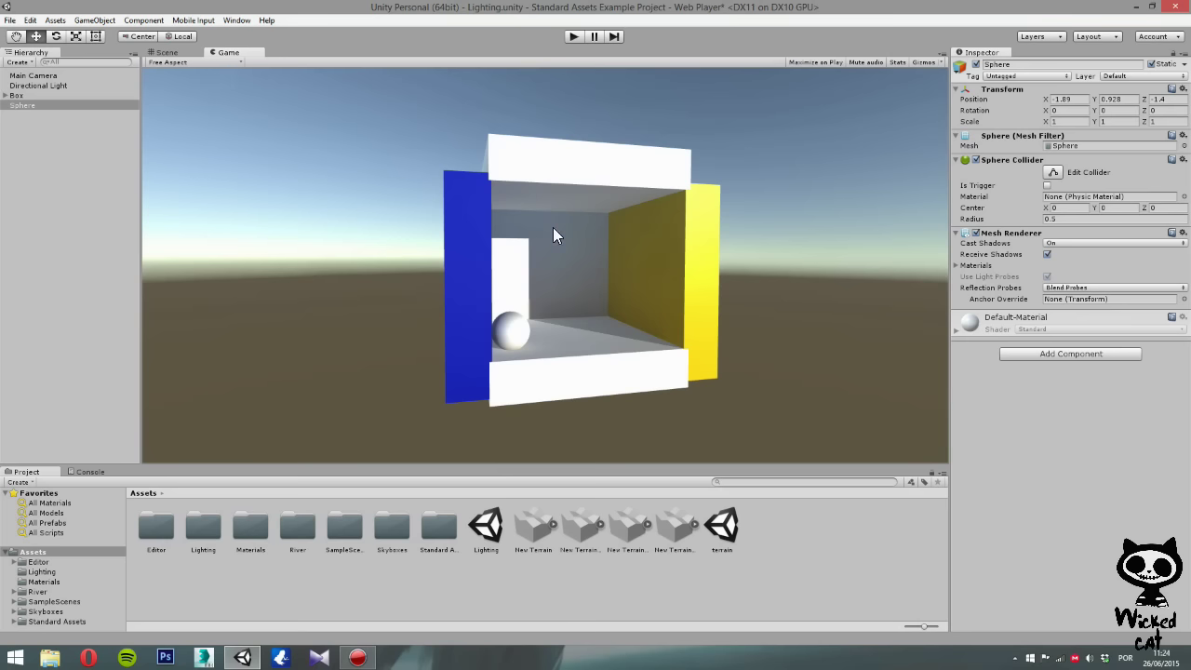
{"action": "left_click", "coordinate": [571, 36]}
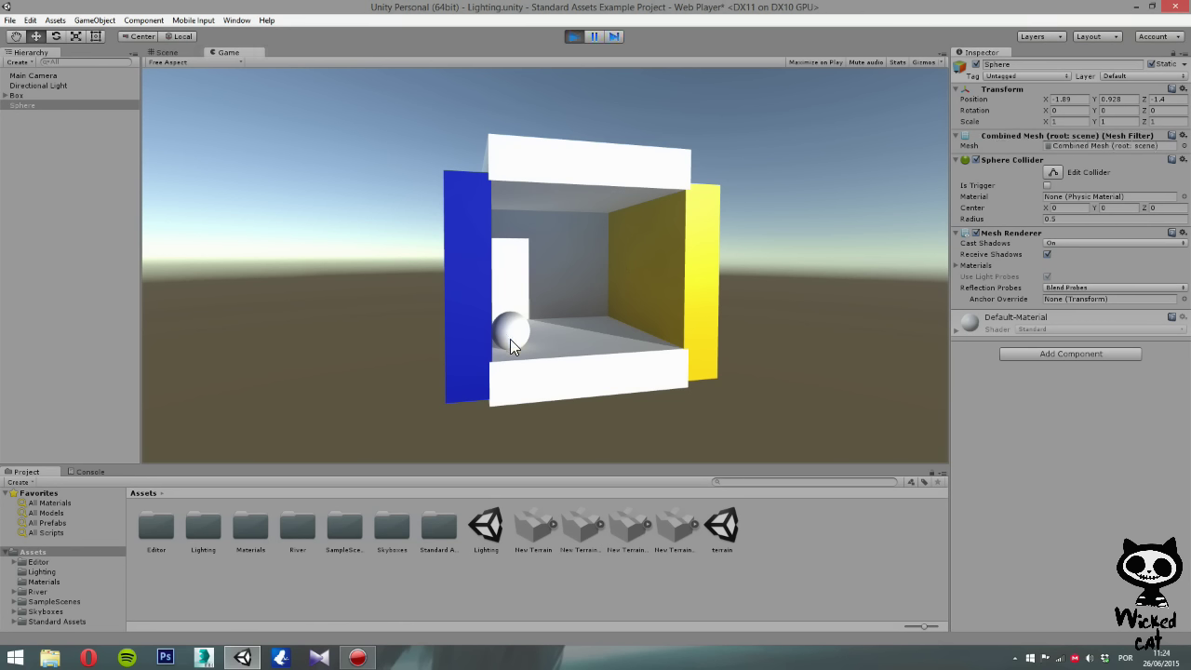
{"action": "left_click", "coordinate": [576, 36]}
Play the scene with the Directional Light disabled, and re-enable the light after stopping playback.
{"action": "left_click", "coordinate": [45, 86]}
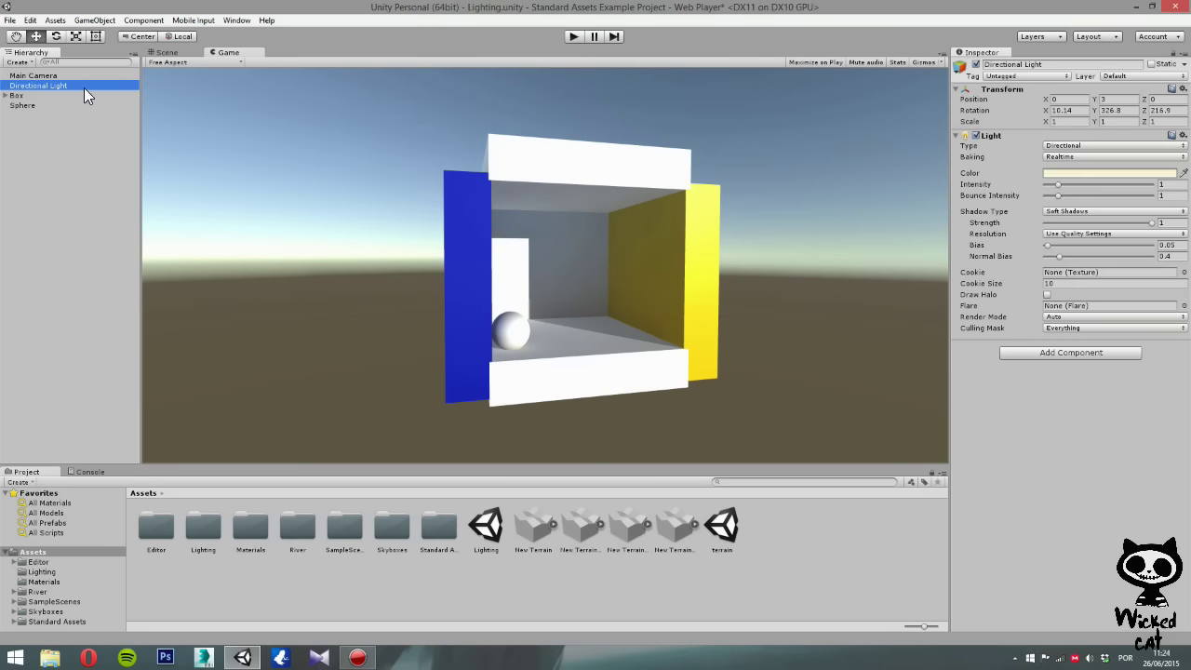
{"action": "left_click", "coordinate": [976, 64]}
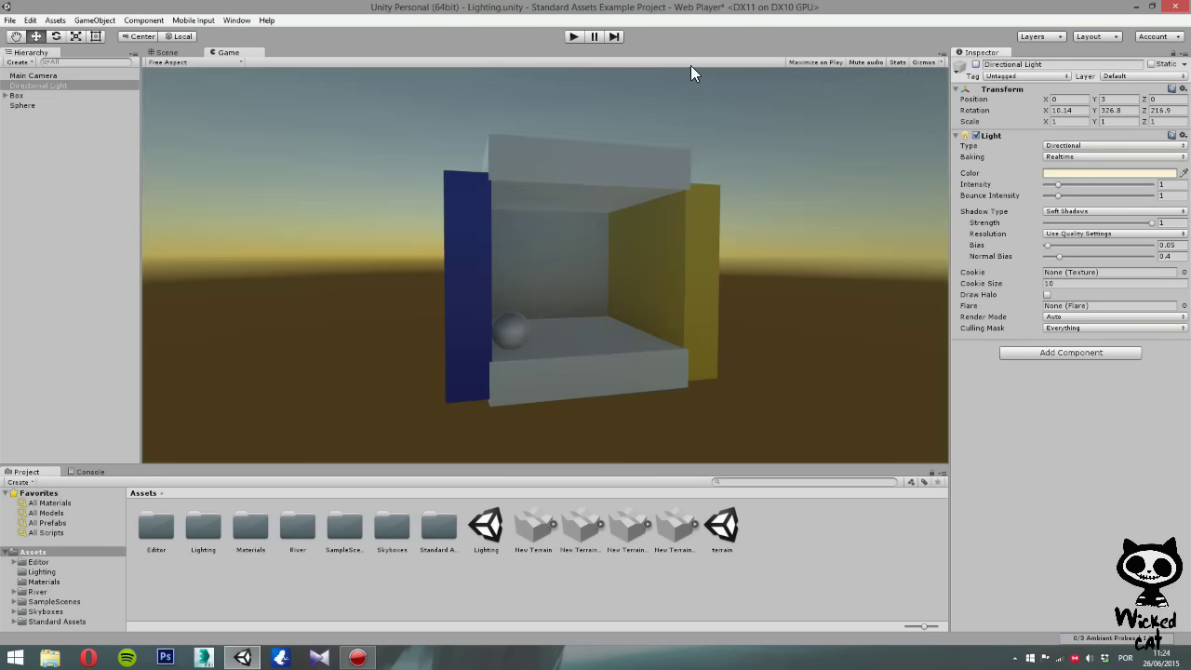
{"action": "left_click", "coordinate": [575, 35]}
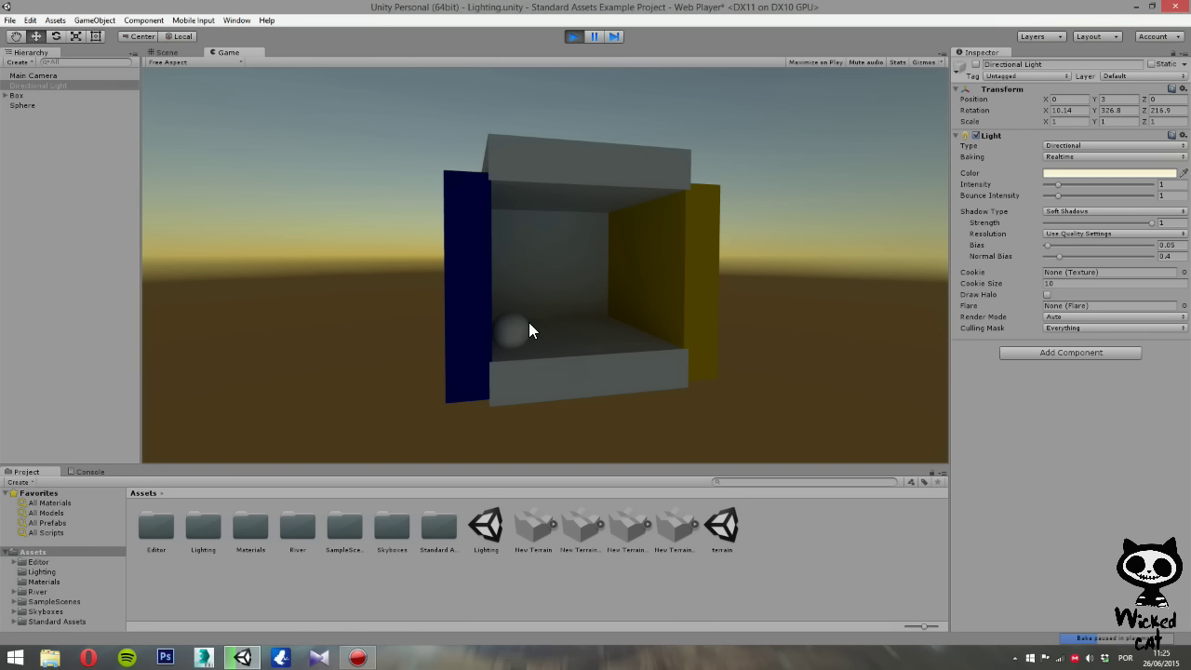
{"action": "left_click", "coordinate": [573, 35]}
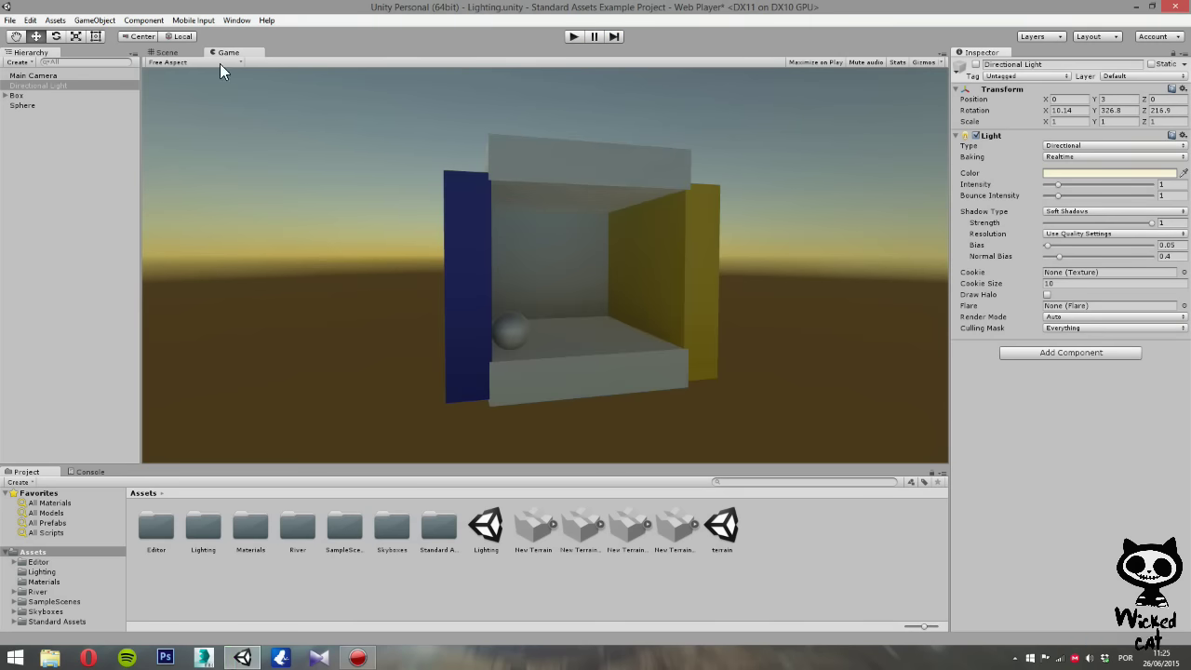
{"action": "left_click", "coordinate": [975, 64]}
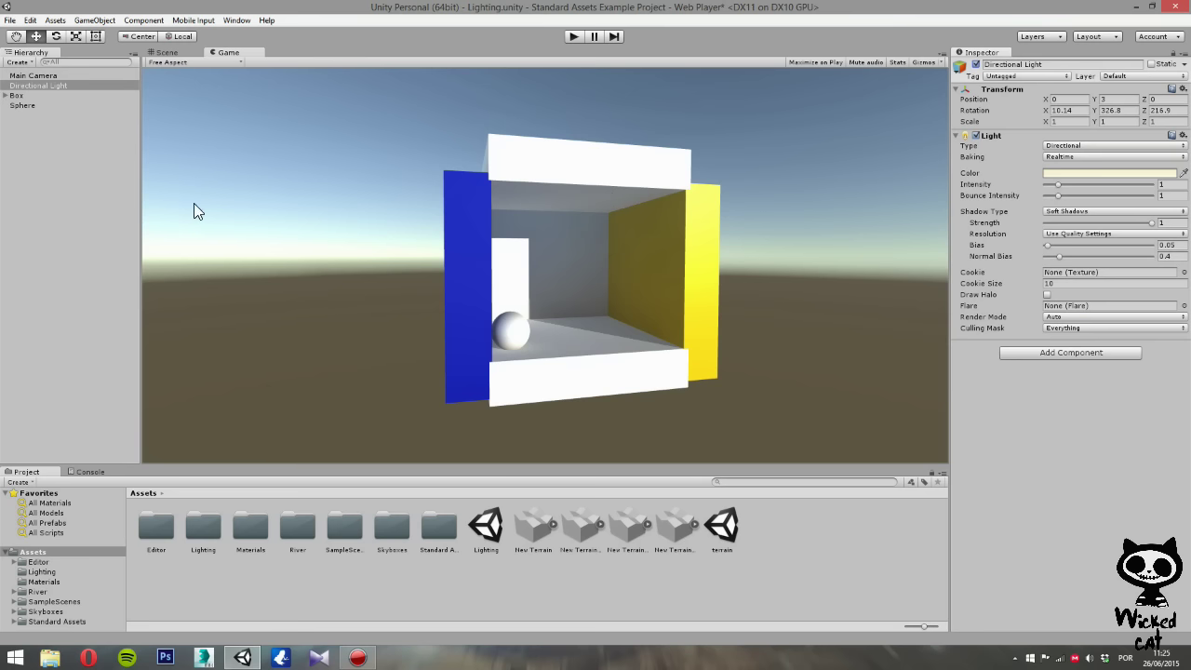
{"action": "left_click", "coordinate": [95, 20]}
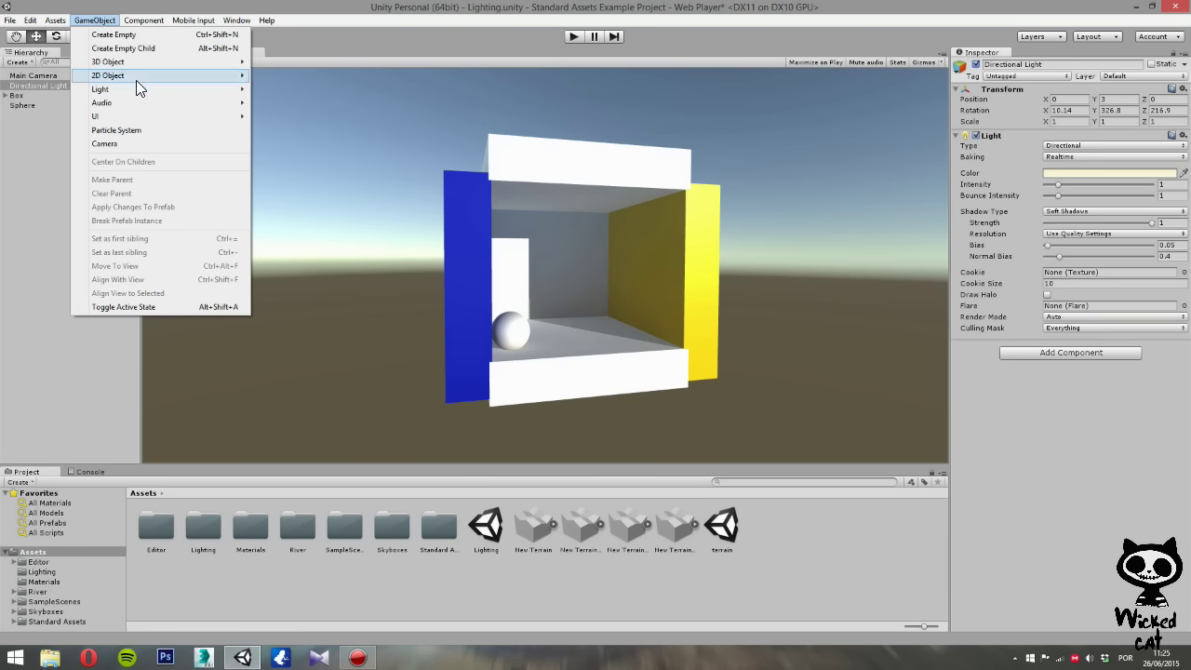
{"action": "mouse_move", "coordinate": [147, 90]}
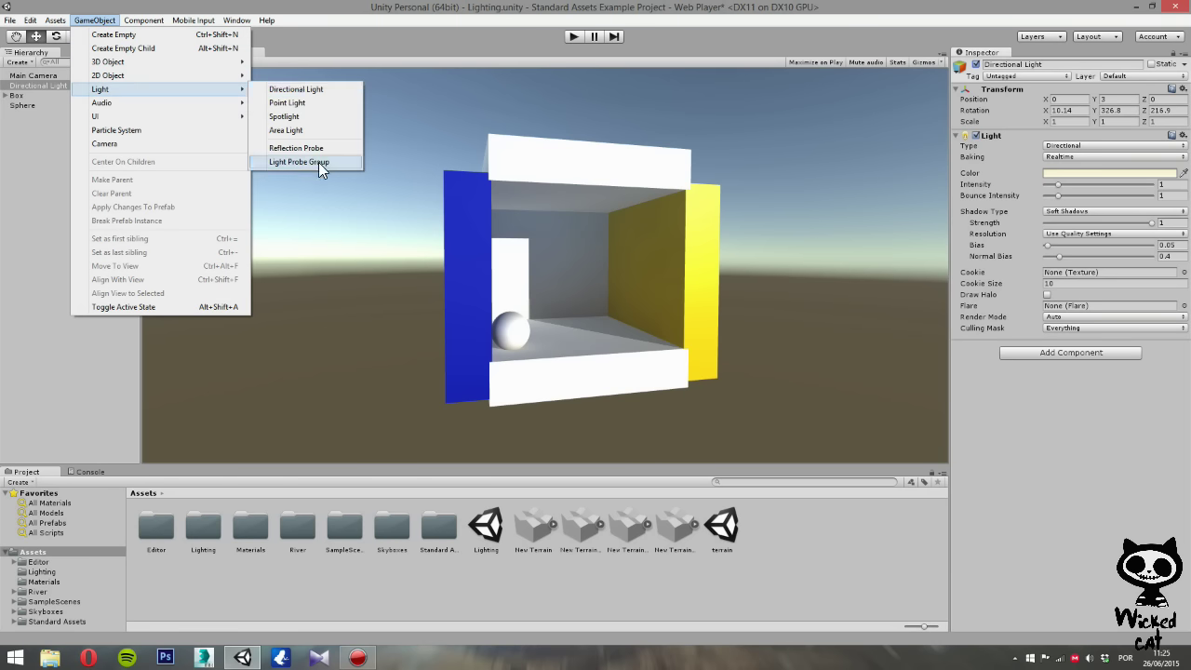
{"action": "left_click", "coordinate": [32, 177]}
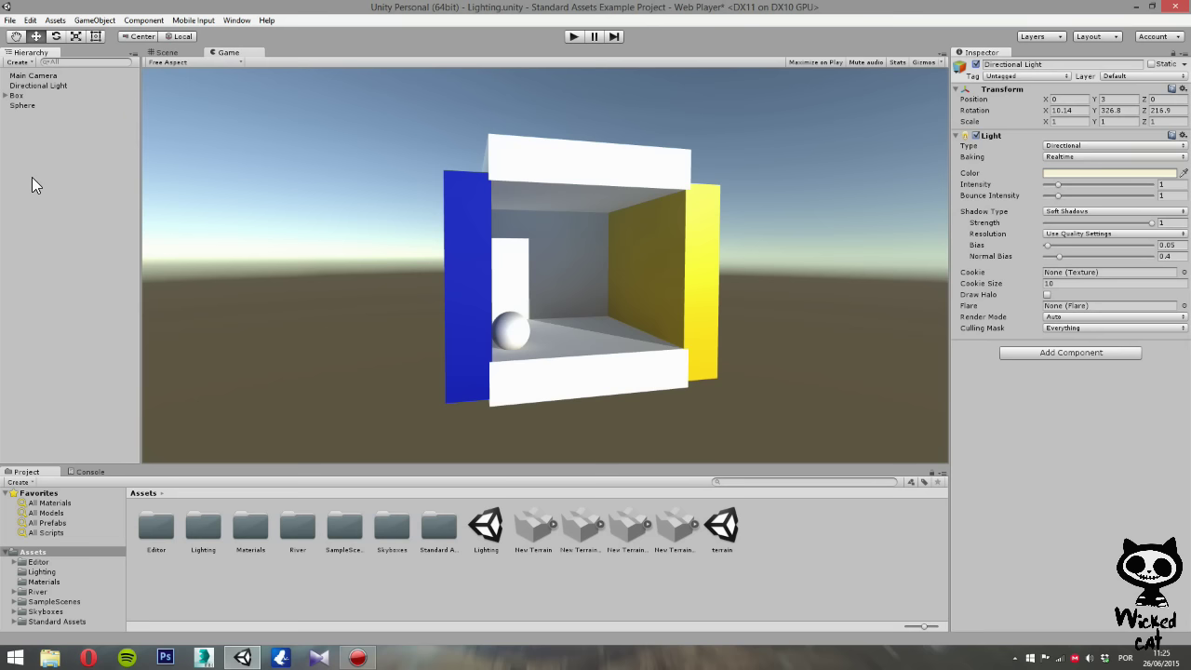
Create a Light Probe Group and select it in the Scene view.
{"action": "left_click", "coordinate": [29, 64]}
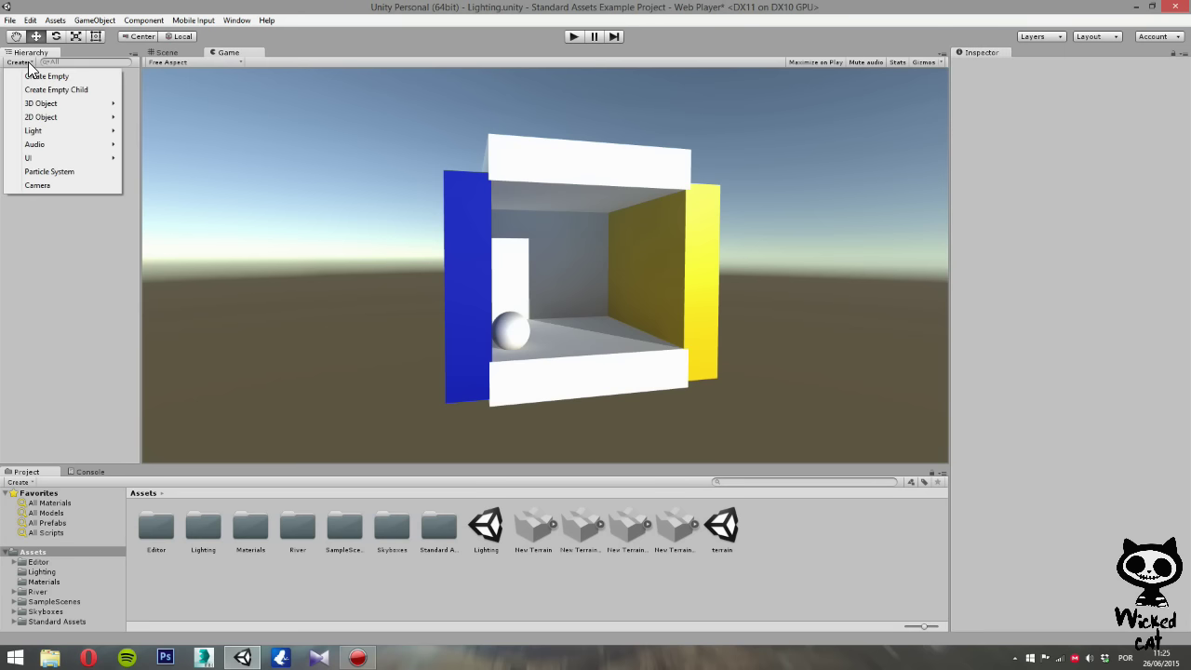
{"action": "mouse_move", "coordinate": [68, 130]}
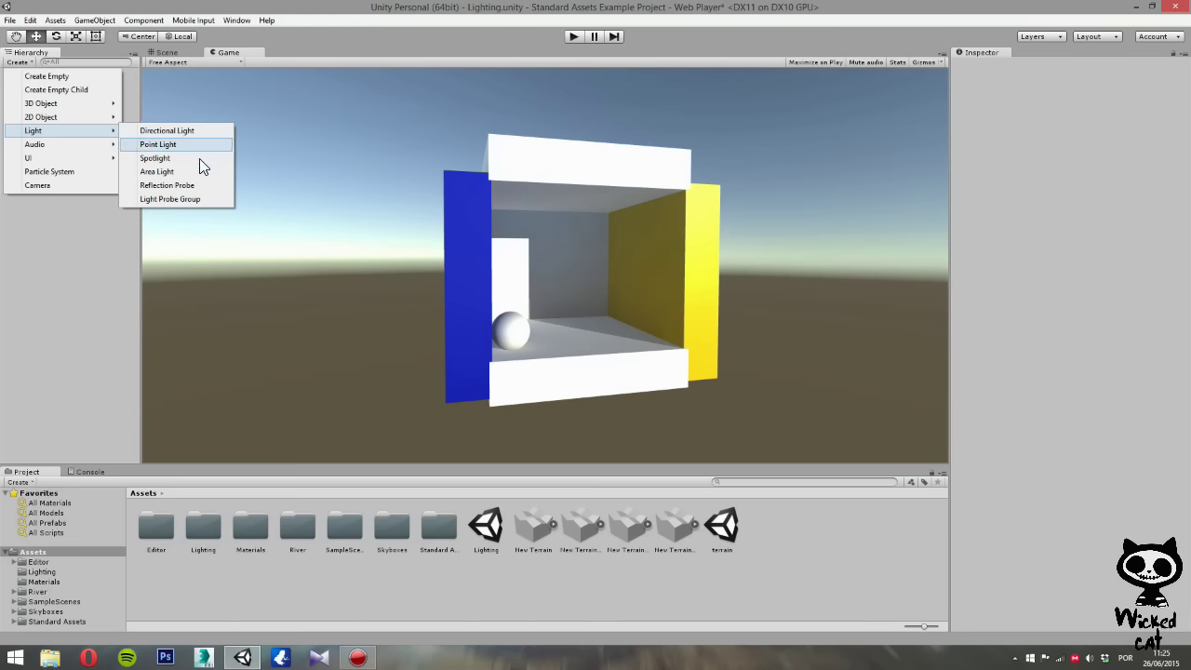
{"action": "left_click", "coordinate": [186, 199]}
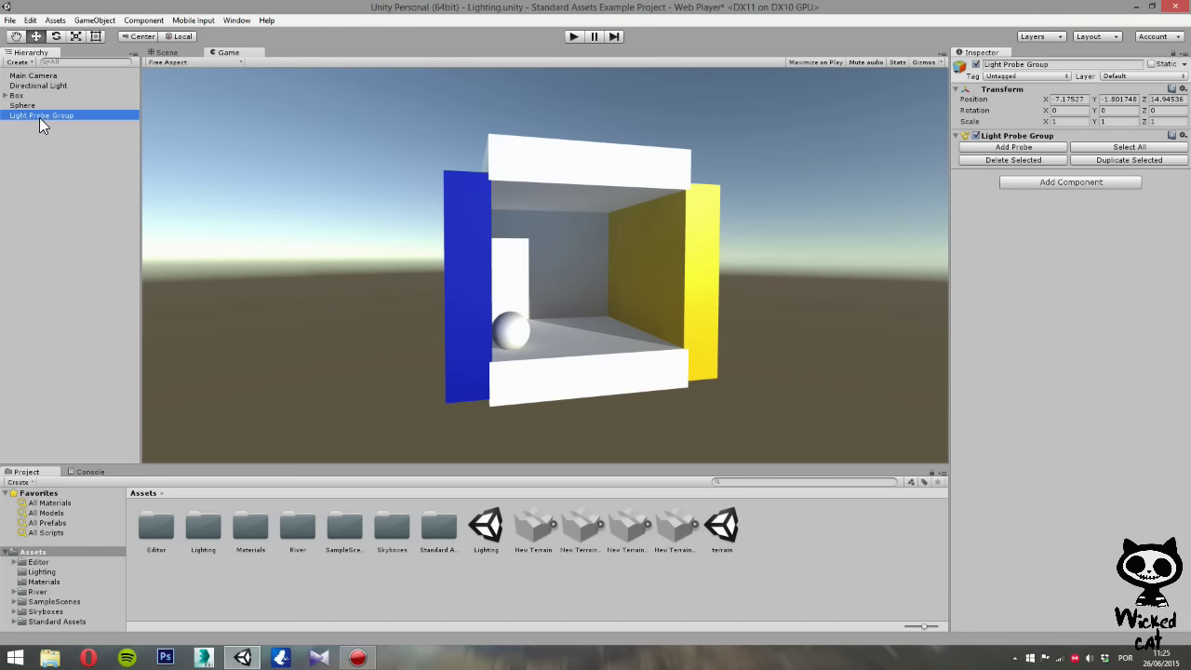
{"action": "left_click", "coordinate": [181, 52]}
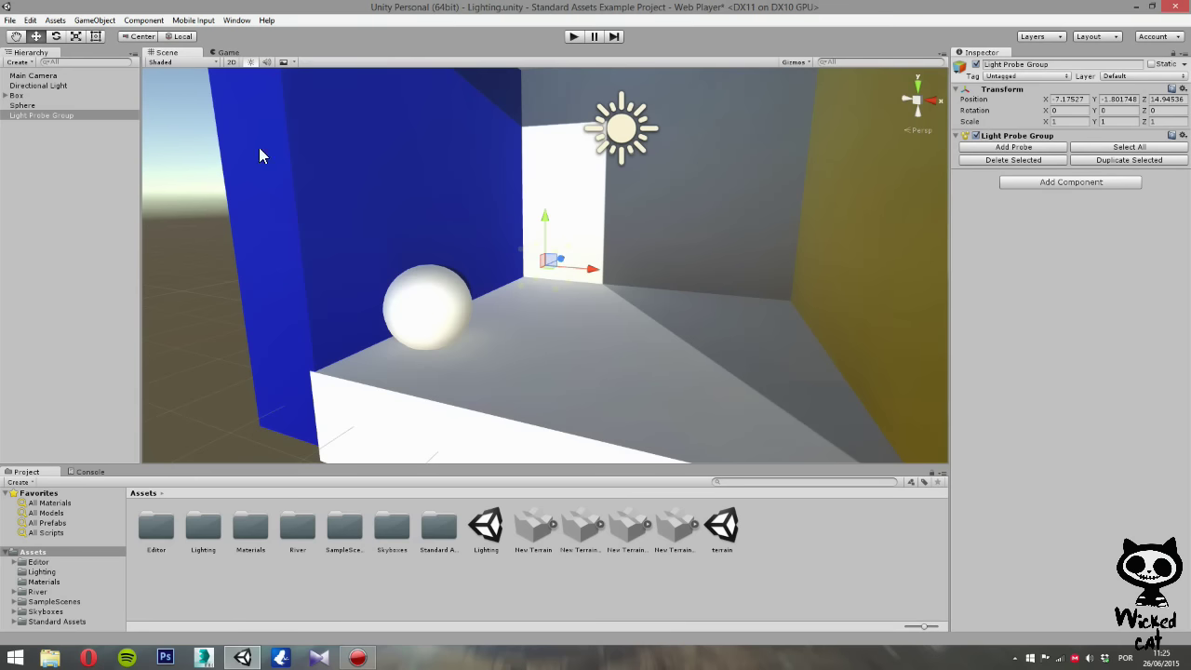
{"action": "left_click", "coordinate": [65, 115]}
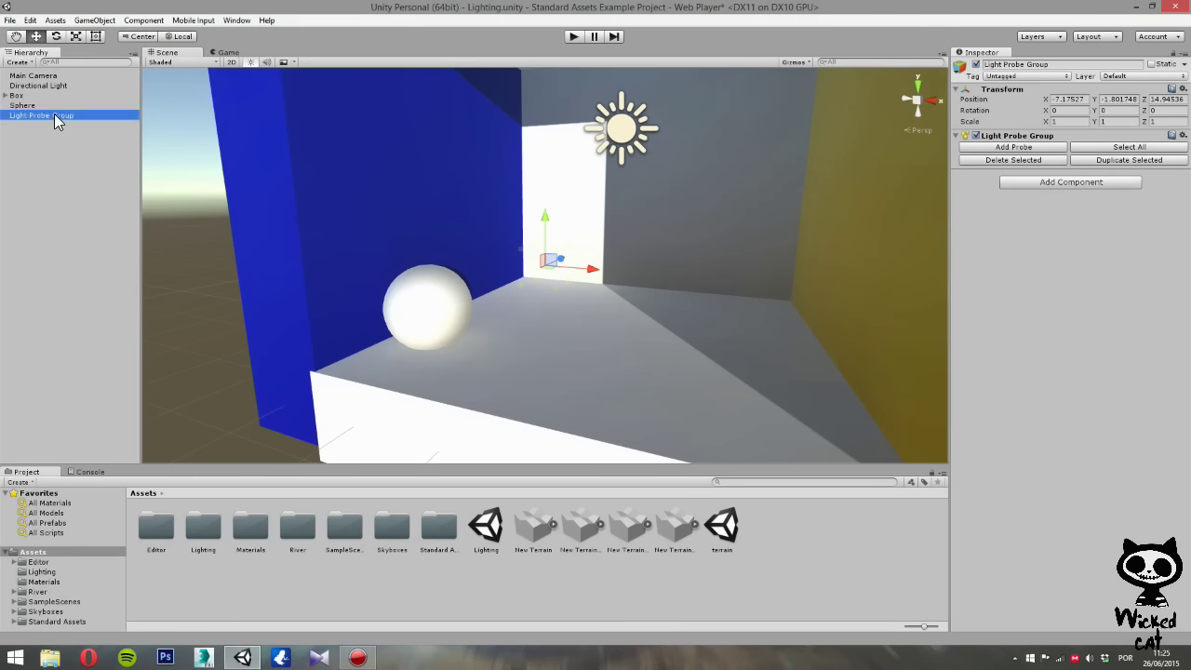
Move the Light Probe Group into the box, to about Z 0.05 and Y 2.34, using an orthographic side view.
{"action": "right_click_drag", "start_coordinate": [576, 239], "coordinate": [578, 271]}
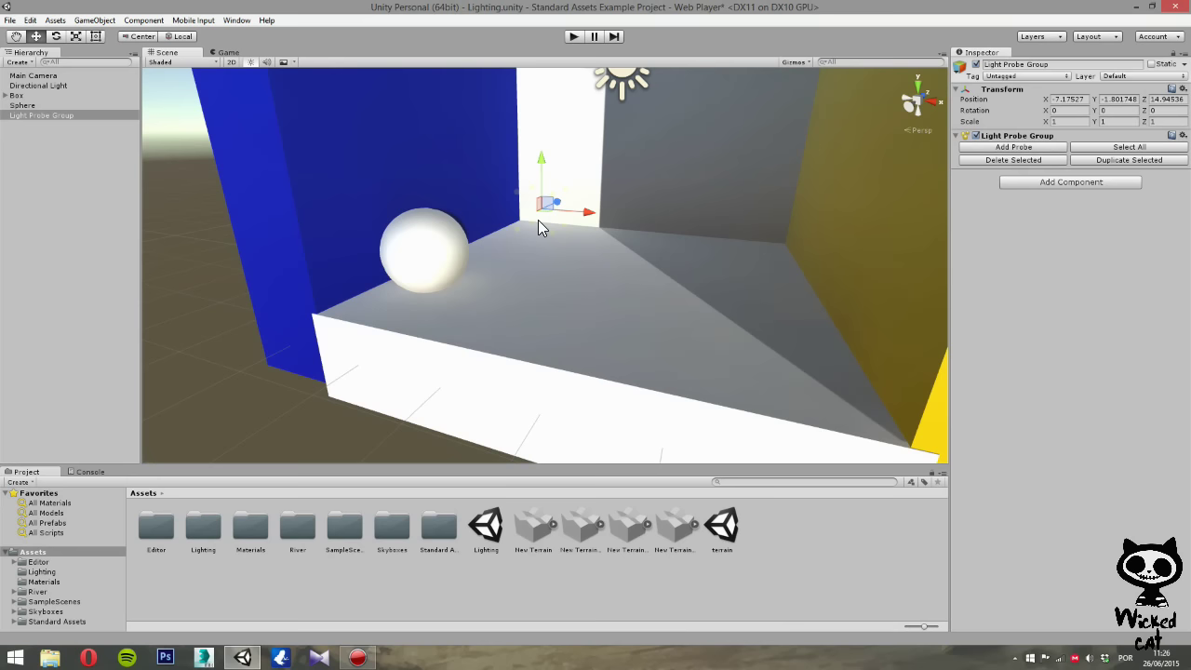
{"action": "right_click_drag", "start_coordinate": [575, 236], "coordinate": [590, 158]}
{"action": "right_click_drag", "start_coordinate": [288, 90], "coordinate": [656, 158]}
{"action": "right_click_drag", "start_coordinate": [514, 290], "coordinate": [304, 233]}
{"action": "right_click_drag", "start_coordinate": [501, 328], "coordinate": [350, 452]}
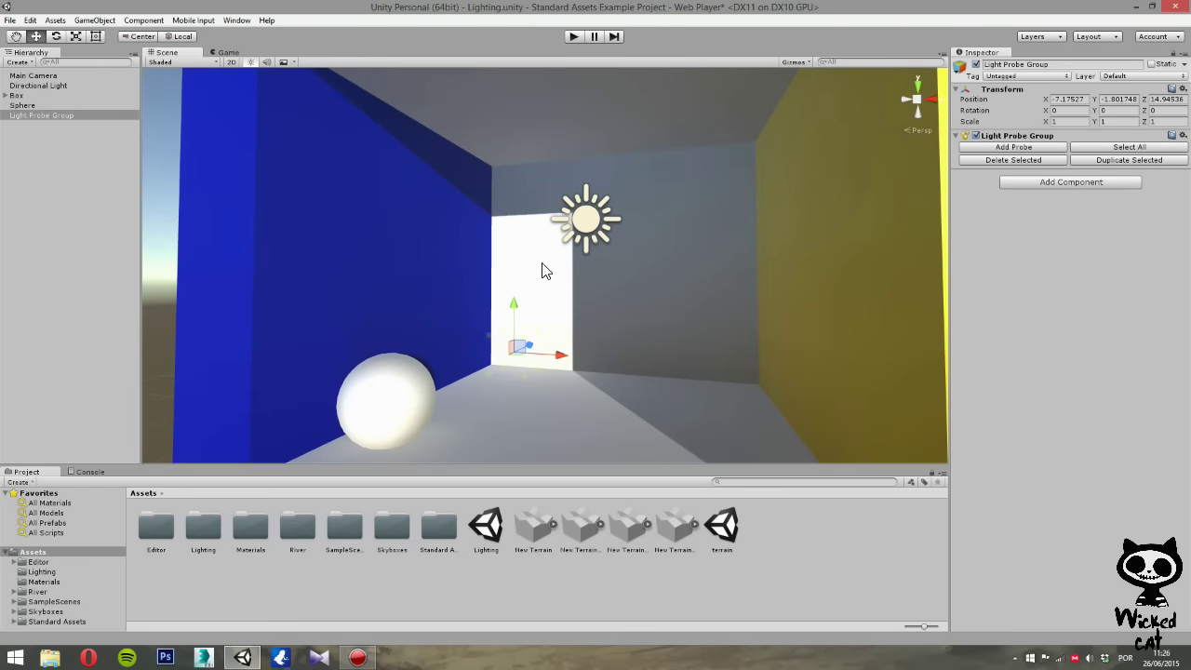
{"action": "left_click_drag", "start_coordinate": [556, 265], "coordinate": [580, 265], "text": "alt"}
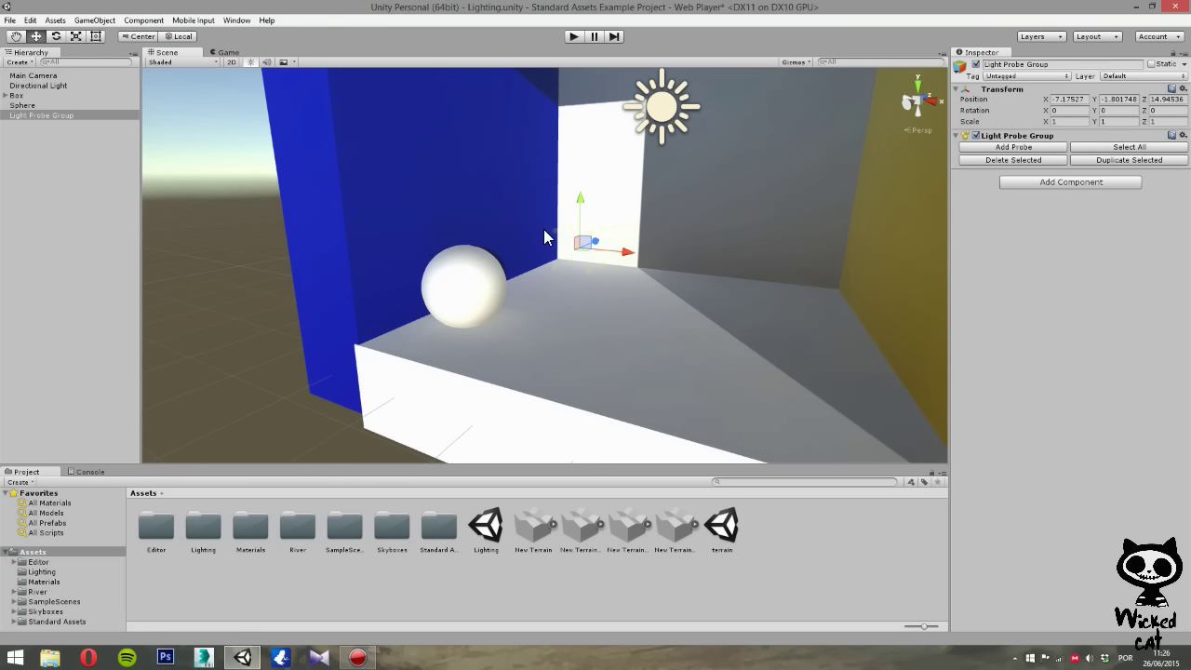
{"action": "left_click", "coordinate": [918, 112]}
{"action": "middle_click_drag", "start_coordinate": [493, 214], "coordinate": [628, 272]}
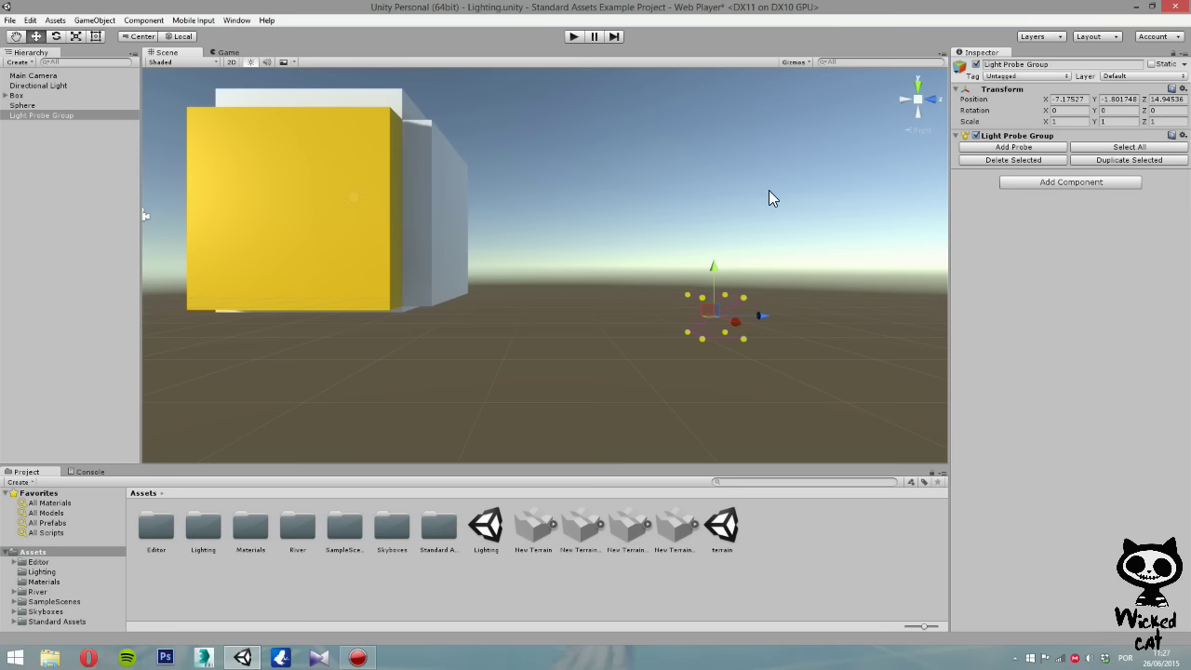
{"action": "left_click", "coordinate": [917, 99]}
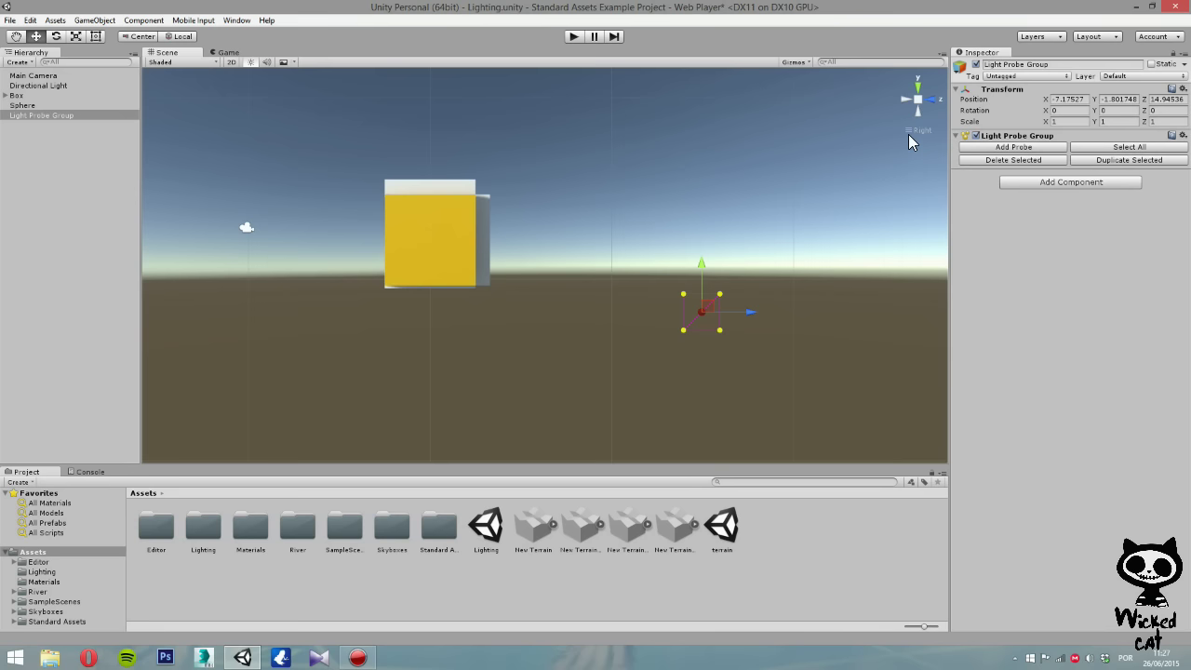
{"action": "middle_click_drag", "start_coordinate": [481, 216], "coordinate": [491, 237]}
{"action": "left_click_drag", "start_coordinate": [755, 335], "coordinate": [486, 326]}
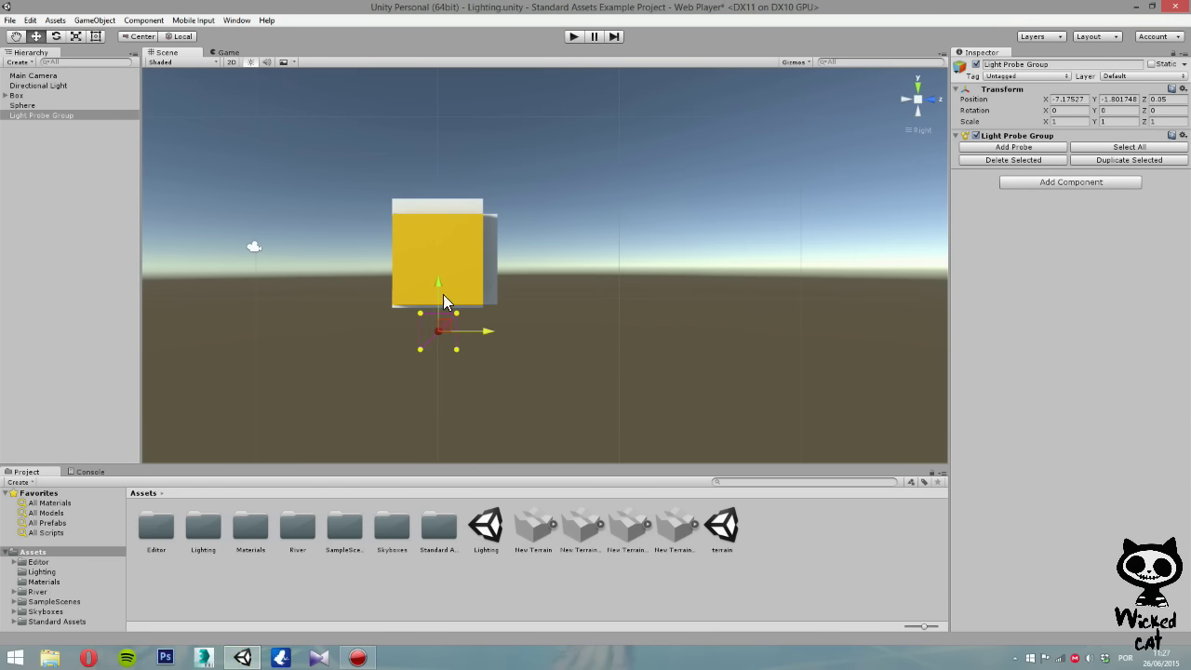
{"action": "left_click_drag", "start_coordinate": [437, 283], "coordinate": [440, 212]}
{"action": "middle_click_drag", "start_coordinate": [443, 255], "coordinate": [445, 247]}
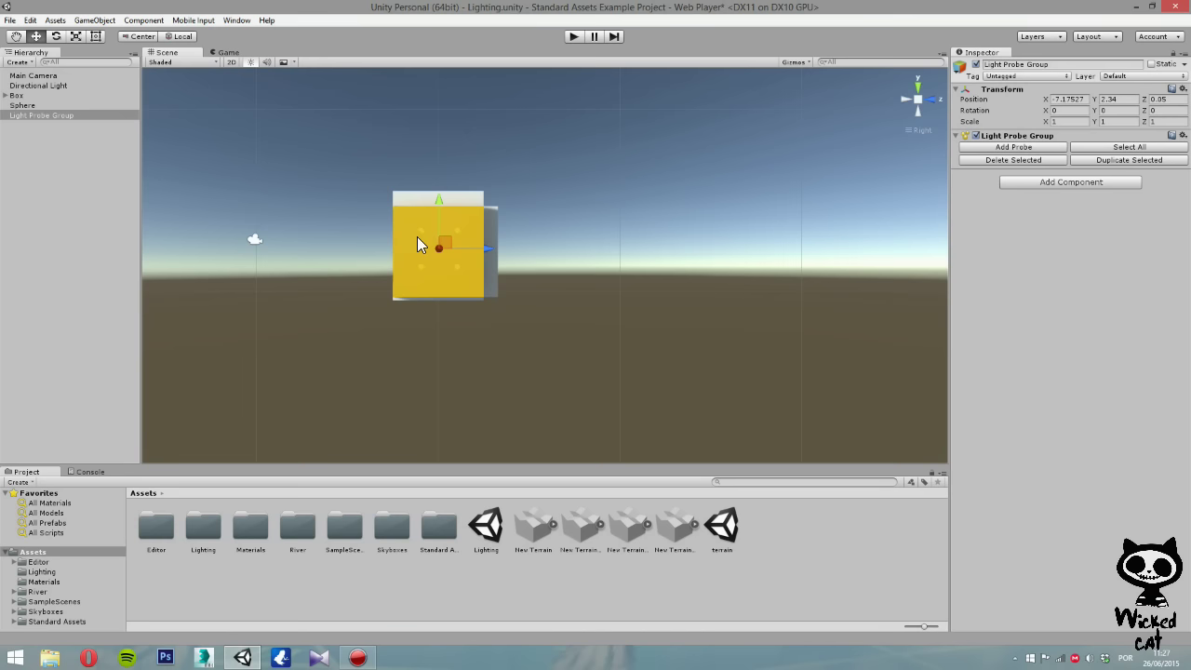
Select the light probes nearest the box's open front and move them along Z toward the opening.
{"action": "left_click", "coordinate": [421, 230]}
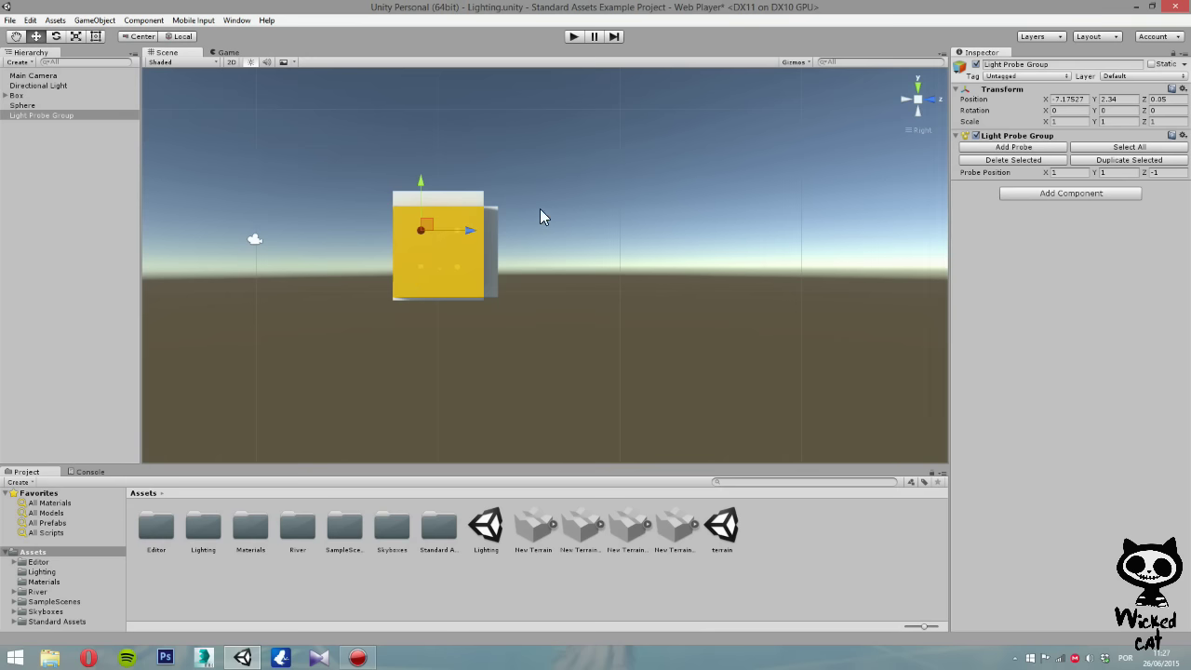
{"action": "key", "text": "alt"}
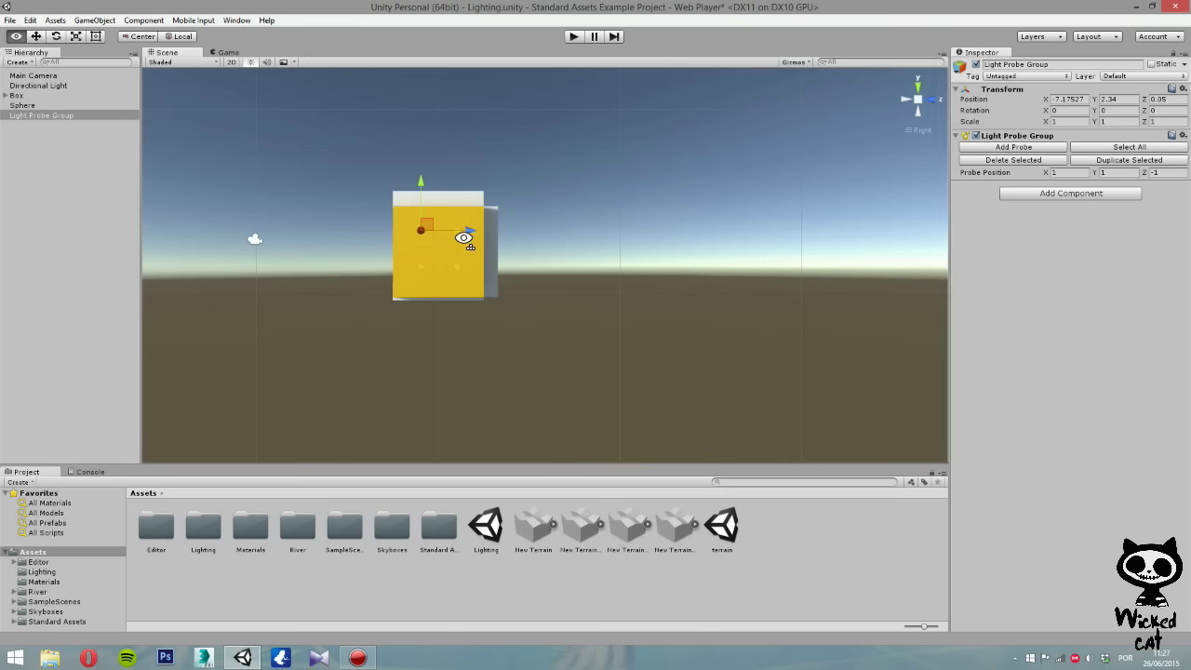
{"action": "left_click_drag", "start_coordinate": [464, 238], "coordinate": [614, 196], "text": "alt"}
{"action": "key", "text": "w"}
{"action": "left_click", "coordinate": [918, 102]}
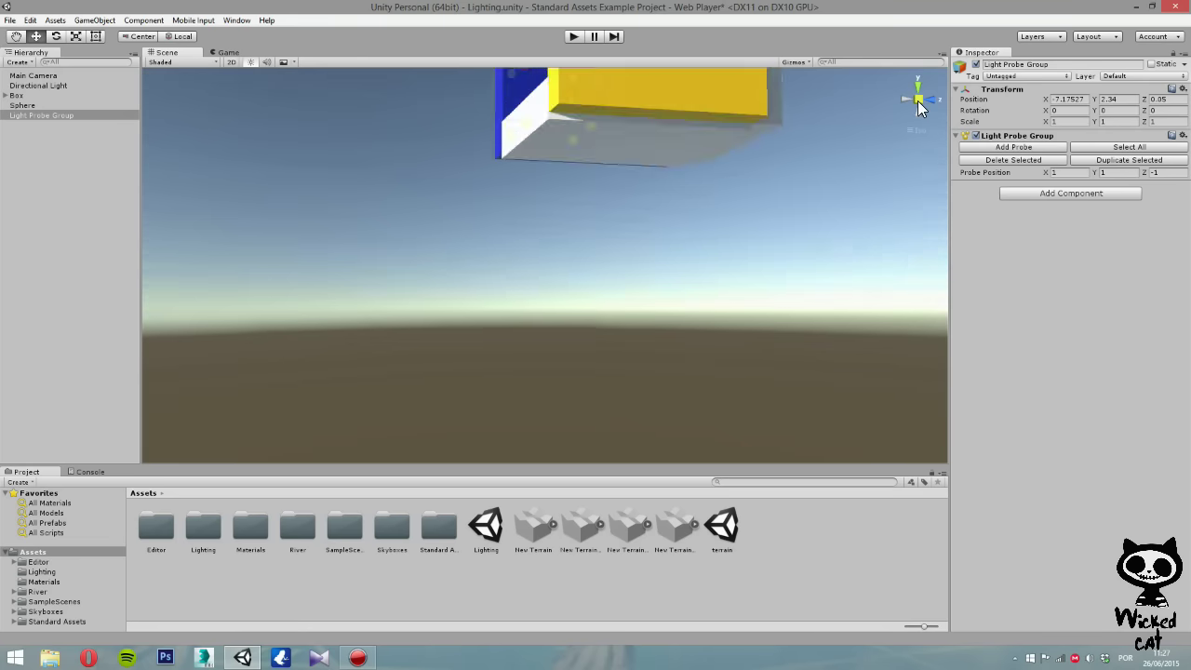
{"action": "left_click", "coordinate": [917, 104]}
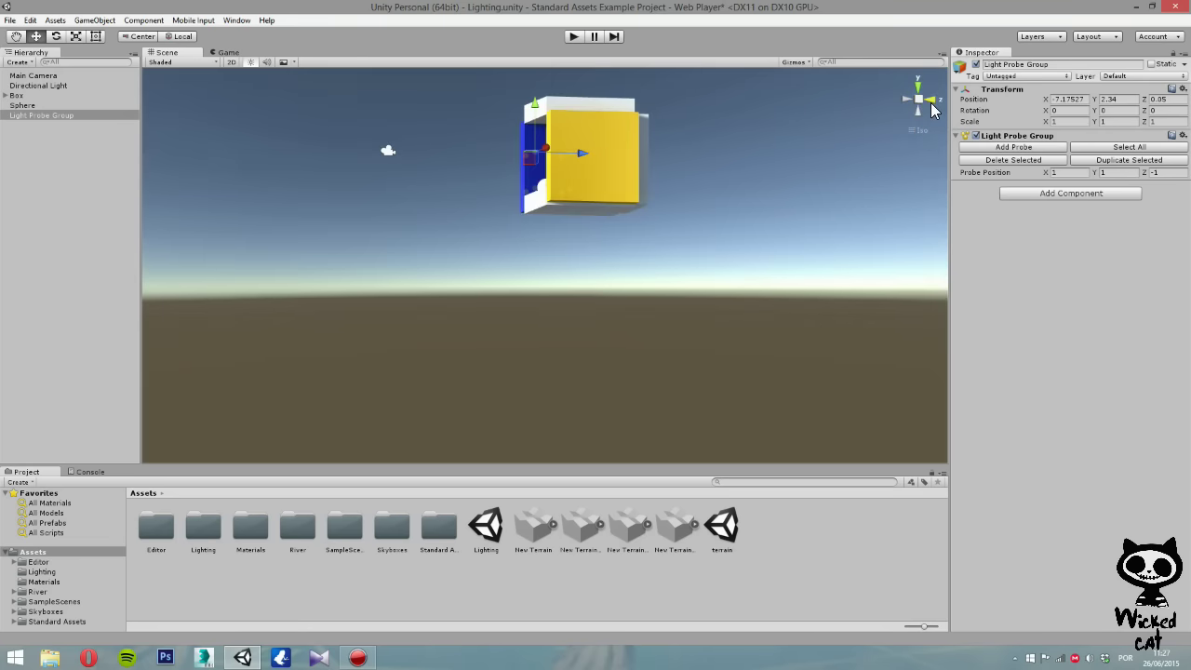
{"action": "left_click", "coordinate": [931, 103]}
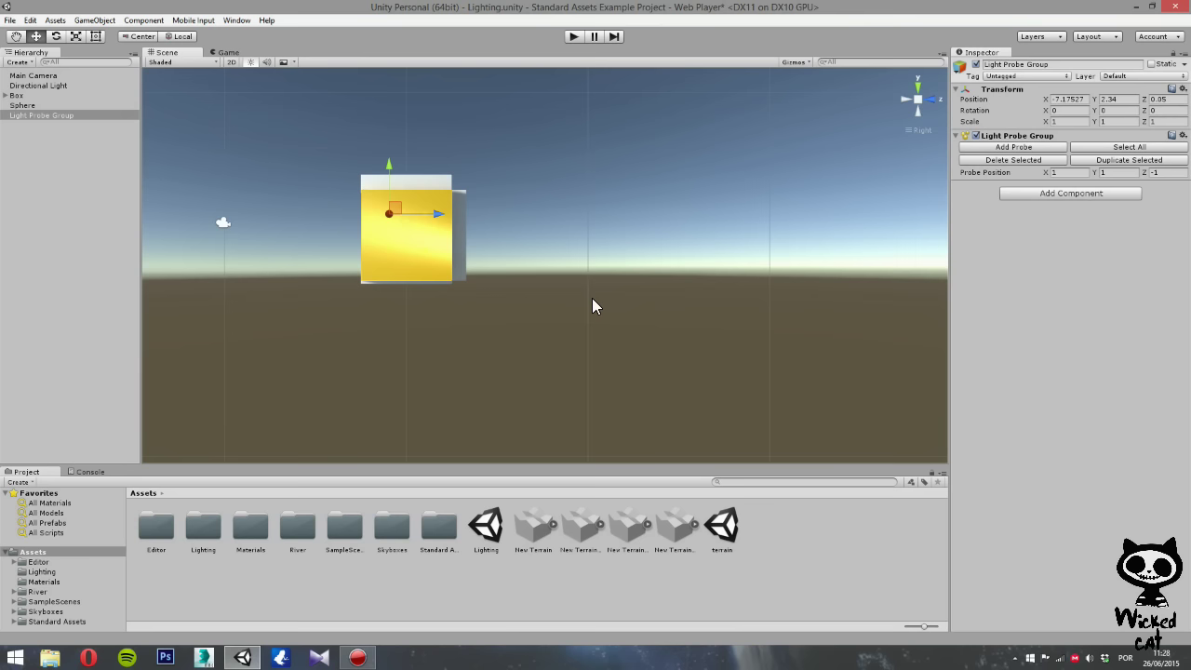
{"action": "left_click_drag", "start_coordinate": [322, 140], "coordinate": [410, 288]}
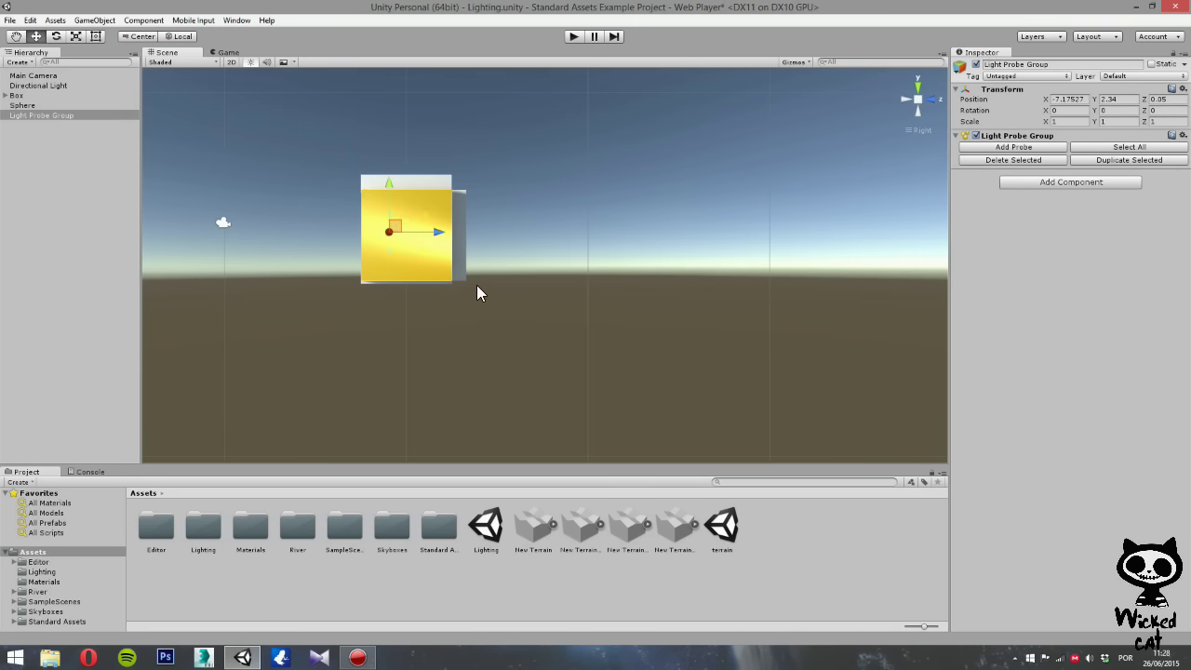
{"action": "left_click_drag", "start_coordinate": [432, 231], "coordinate": [408, 234]}
Try to select the light probes at the back of the box, undo the stray selection and collapse the Box hierarchy.
{"action": "left_click", "coordinate": [599, 263]}
{"action": "left_click_drag", "start_coordinate": [405, 186], "coordinate": [453, 277]}
{"action": "left_click", "coordinate": [537, 238]}
{"action": "left_click_drag", "start_coordinate": [564, 173], "coordinate": [404, 318]}
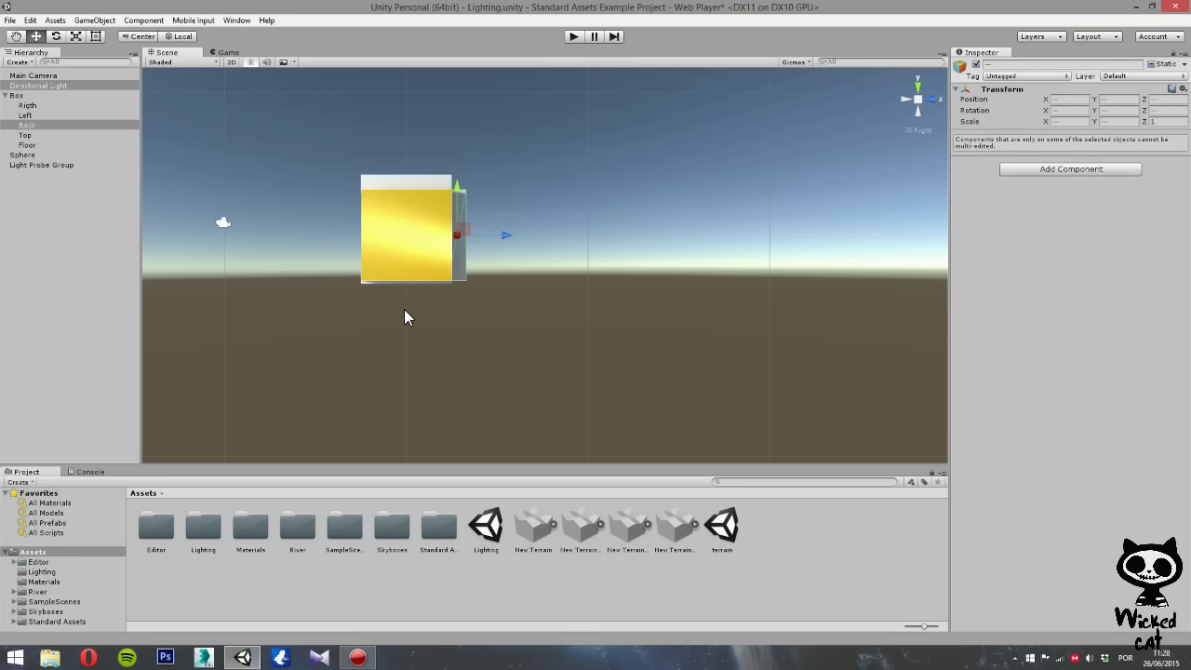
{"action": "left_click", "coordinate": [435, 314]}
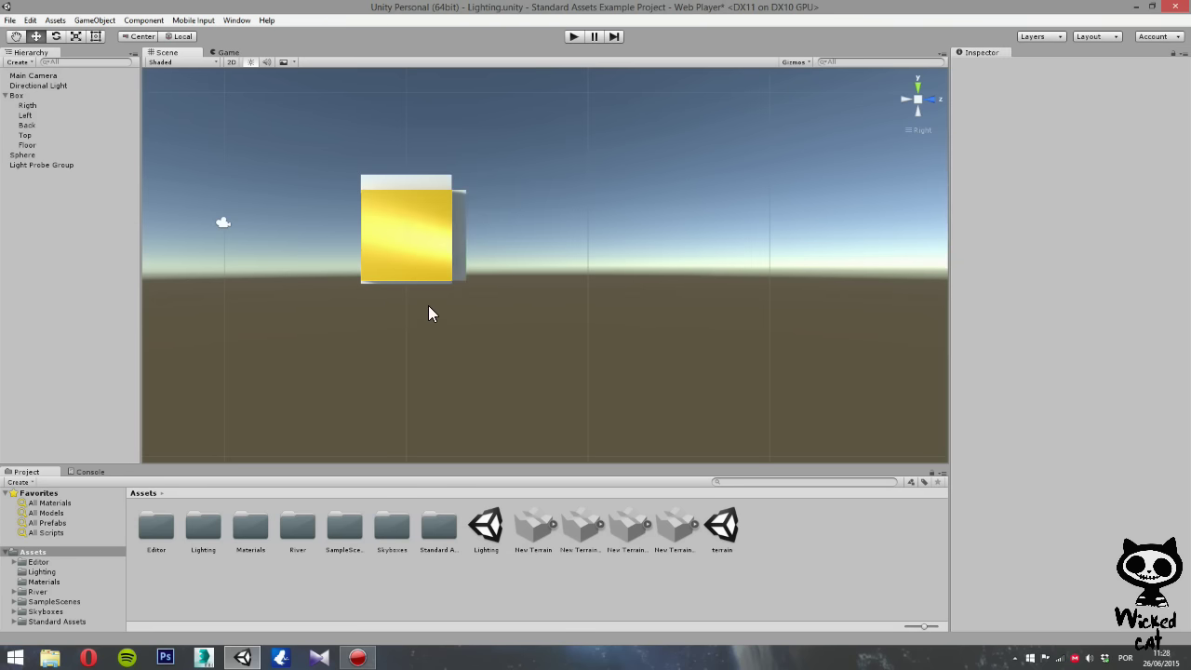
{"action": "key", "text": "ctrl+z"}
{"action": "left_click", "coordinate": [428, 312]}
{"action": "left_click", "coordinate": [5, 95]}
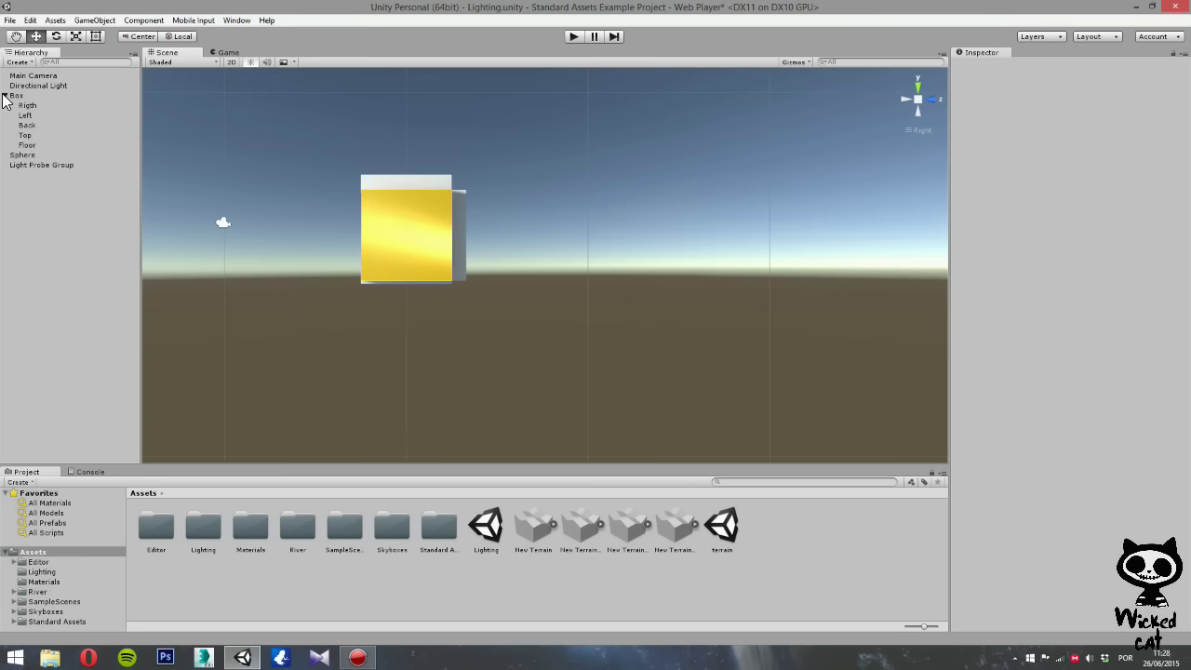
Try to area-select the probes of the Light Probe Group inside the box from the side view.
{"action": "left_click", "coordinate": [36, 116]}
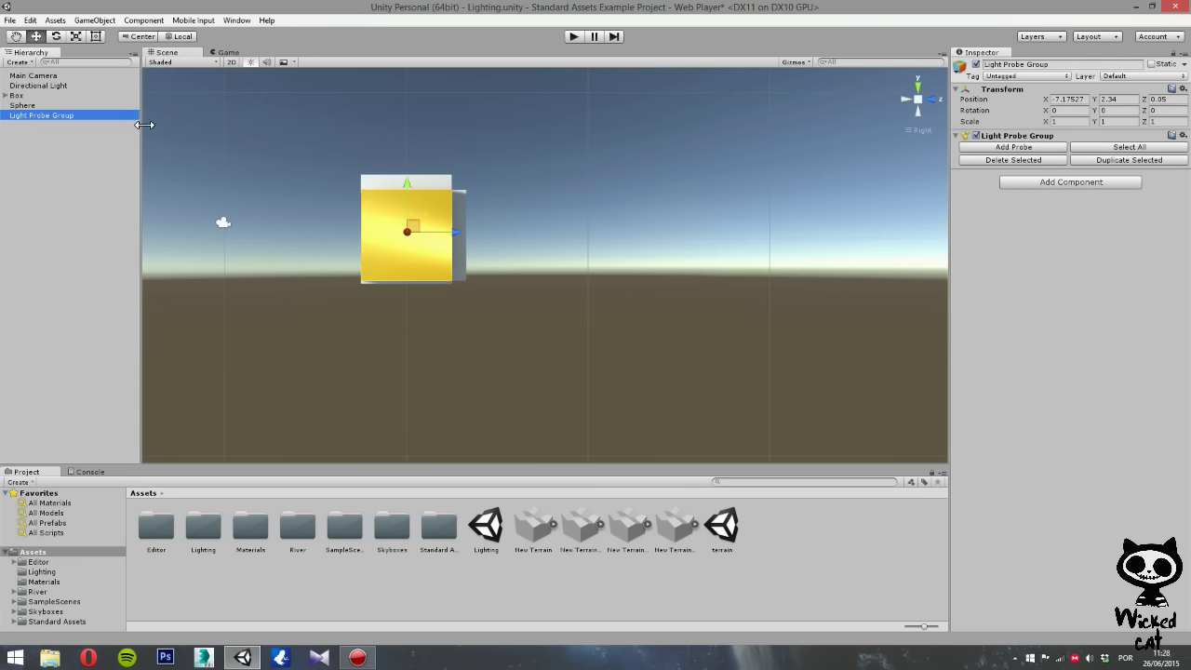
{"action": "left_click", "coordinate": [519, 184]}
{"action": "left_click", "coordinate": [58, 116]}
{"action": "left_click_drag", "start_coordinate": [377, 210], "coordinate": [452, 273]}
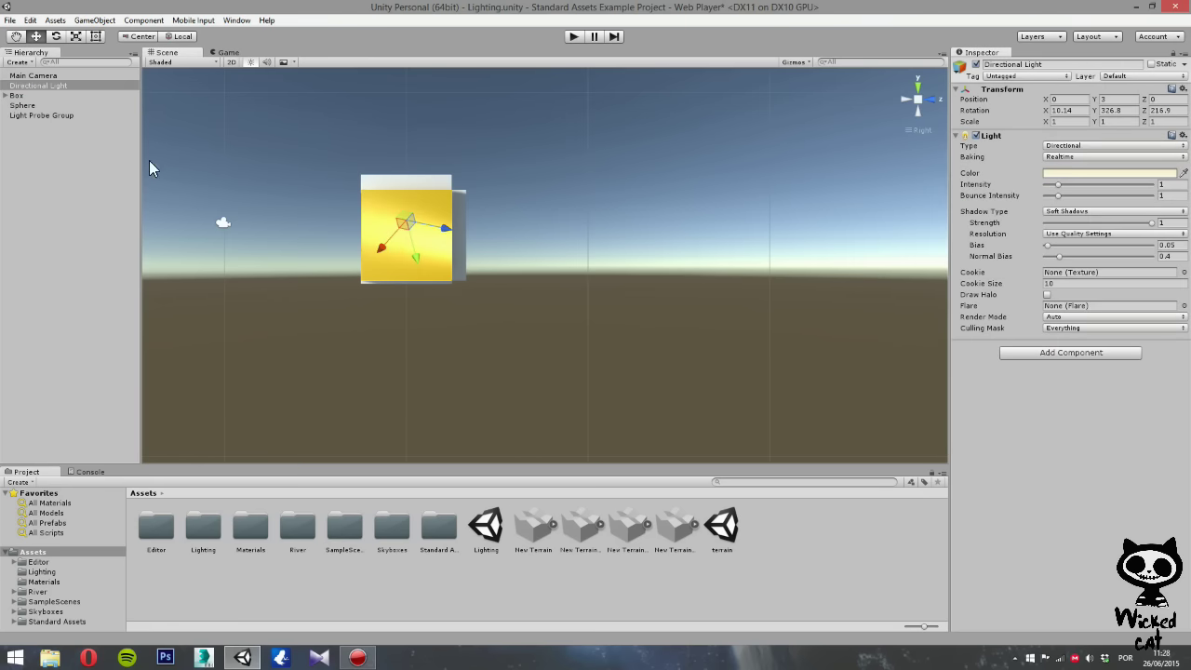
{"action": "left_click", "coordinate": [65, 151]}
{"action": "left_click", "coordinate": [39, 115]}
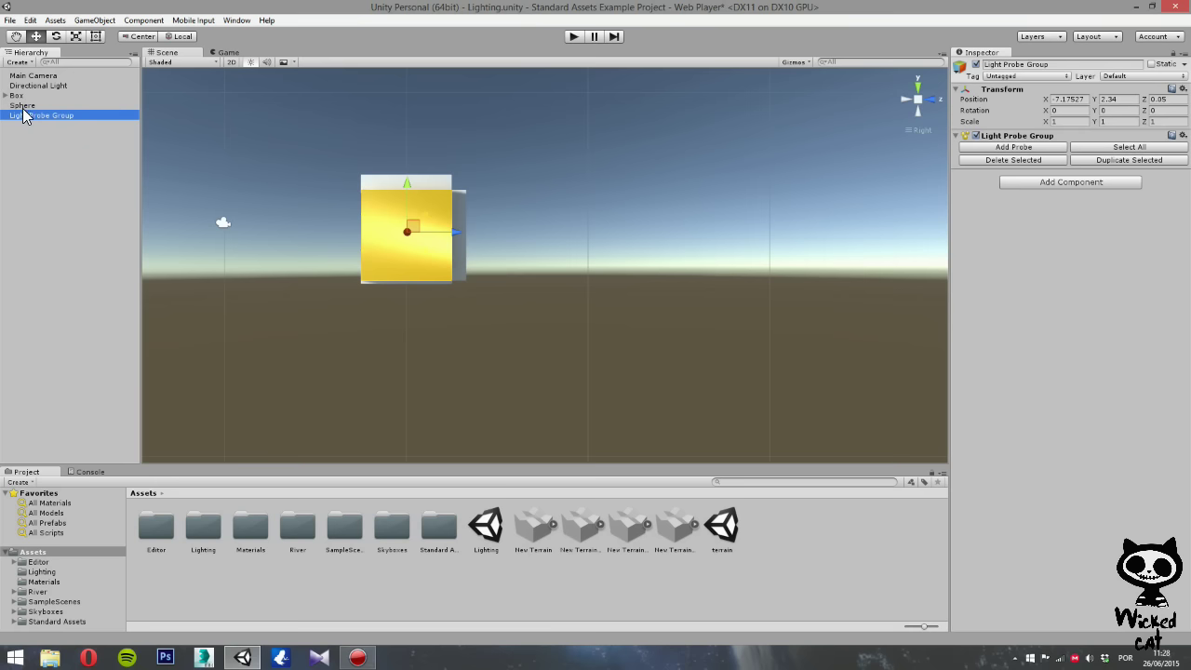
{"action": "left_click", "coordinate": [24, 105]}
{"action": "left_click", "coordinate": [23, 96], "text": "ctrl"}
{"action": "left_click", "coordinate": [25, 85], "text": "ctrl"}
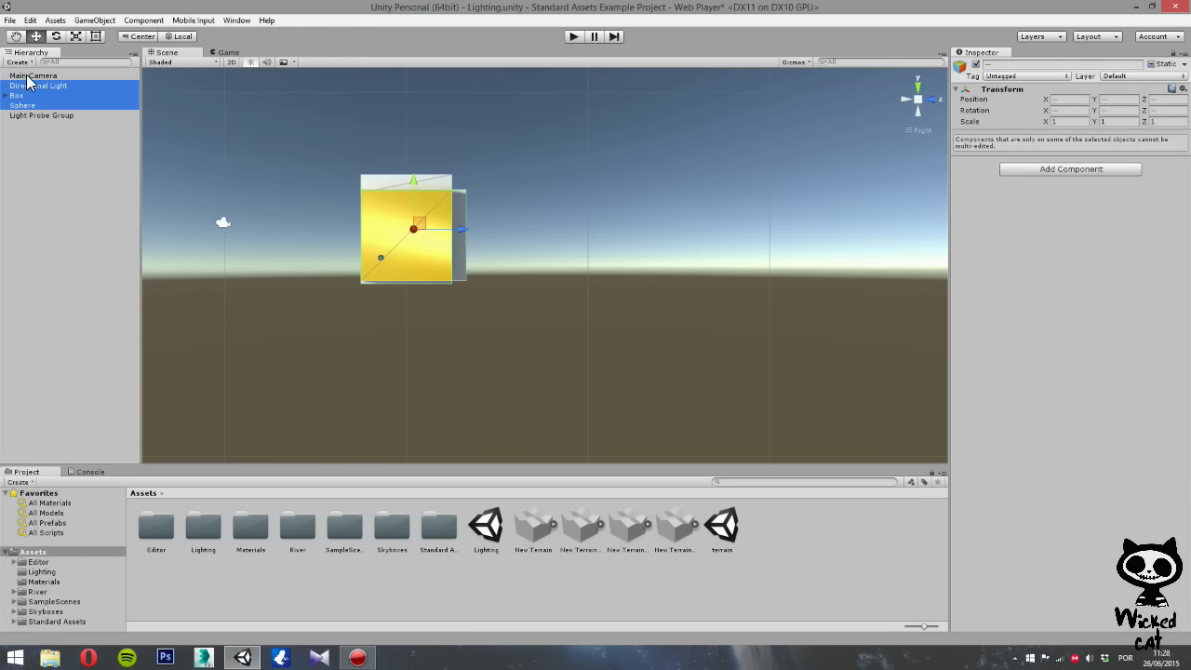
{"action": "left_click", "coordinate": [499, 194]}
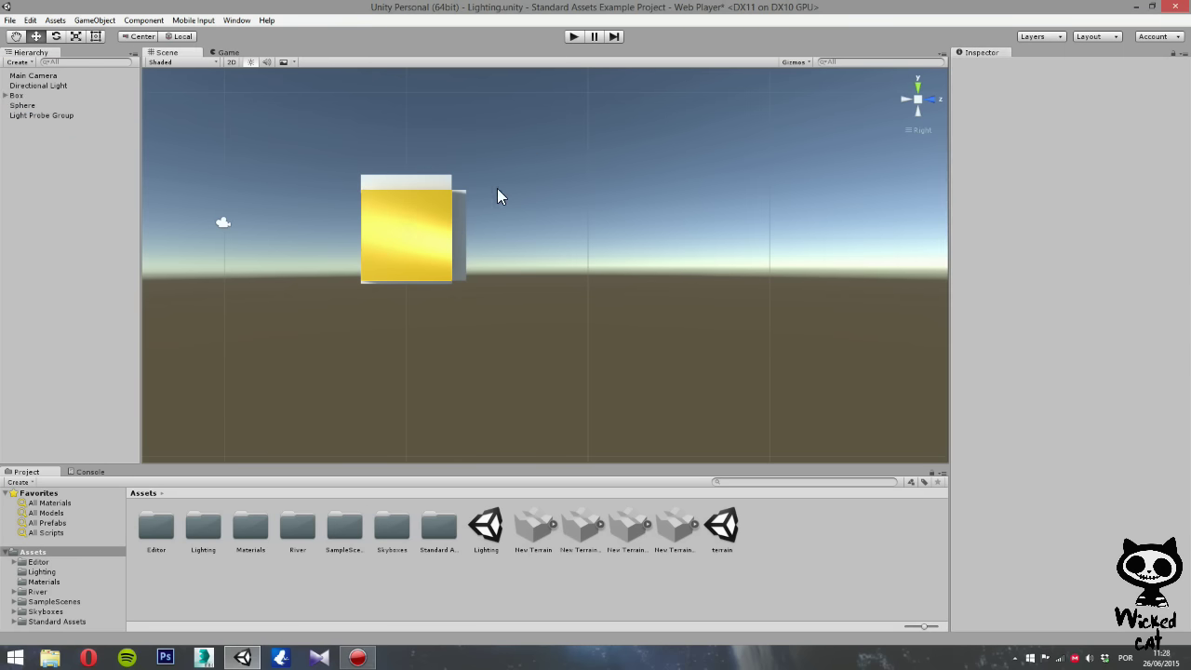
Try to select the light probes near the box's open front, reselecting the Light Probe Group between attempts.
{"action": "left_click", "coordinate": [43, 114]}
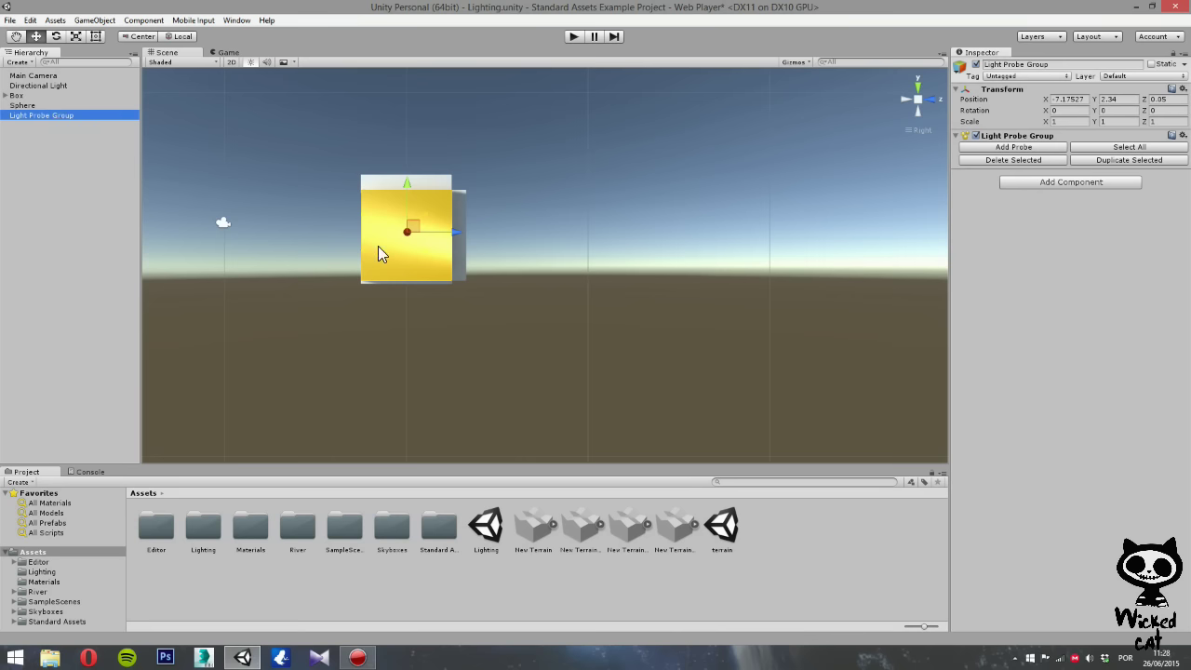
{"action": "right_click_drag", "start_coordinate": [396, 243], "coordinate": [402, 245]}
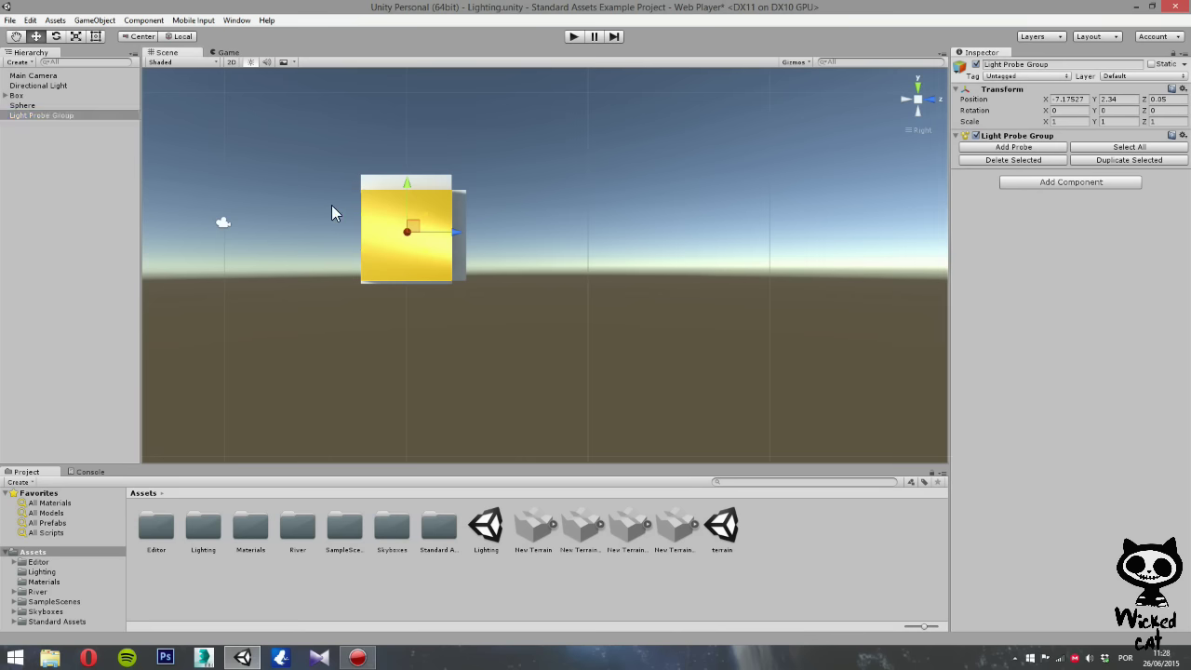
{"action": "left_click_drag", "start_coordinate": [335, 207], "coordinate": [378, 266]}
{"action": "left_click_drag", "start_coordinate": [335, 212], "coordinate": [402, 263]}
{"action": "left_click", "coordinate": [56, 116]}
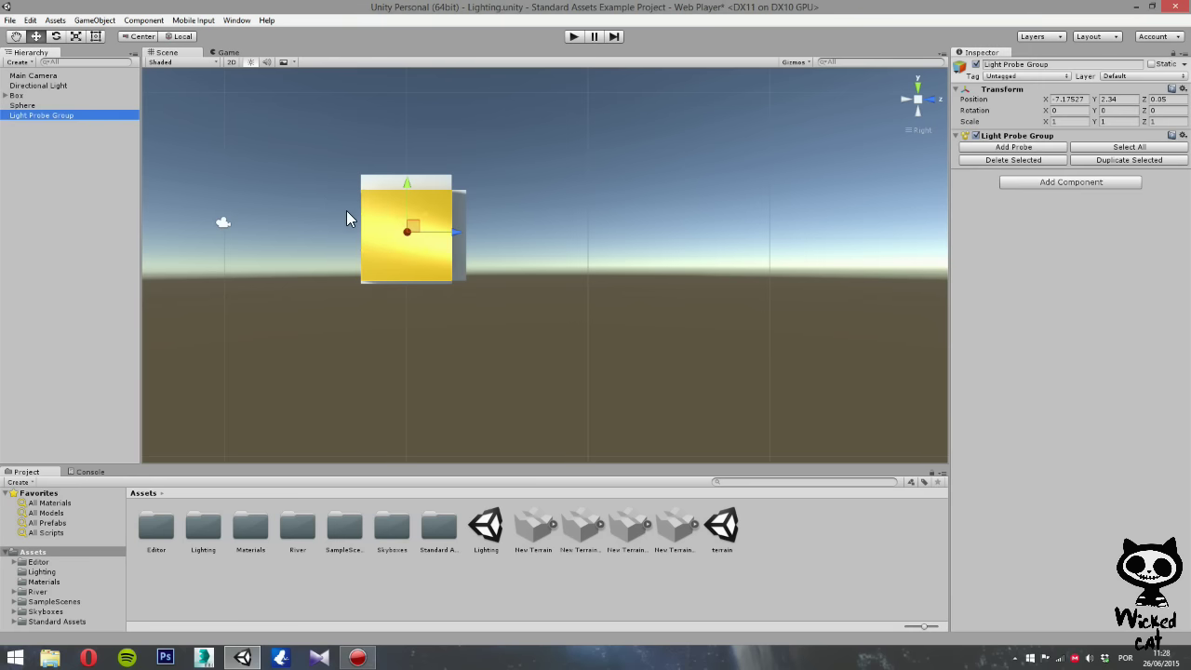
{"action": "left_click", "coordinate": [370, 251]}
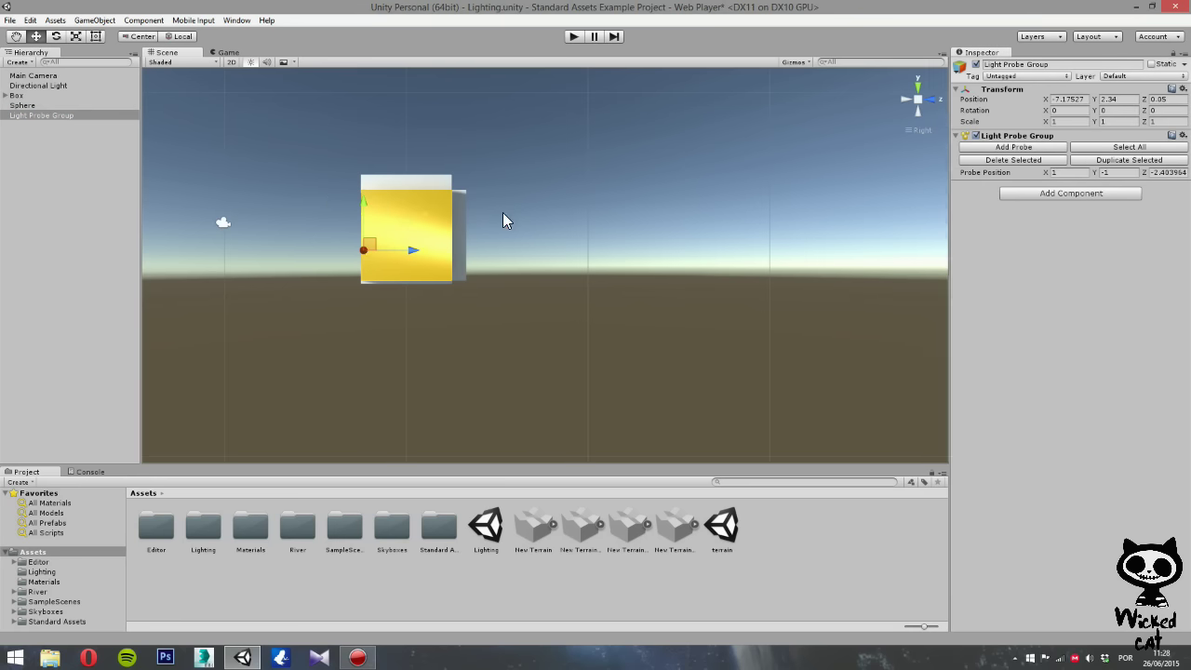
{"action": "left_click", "coordinate": [503, 212]}
{"action": "left_click_drag", "start_coordinate": [445, 204], "coordinate": [412, 267]}
Lower the whole Light Probe Group inside the box to Y 2.2 and keep the group selected.
{"action": "left_click", "coordinate": [43, 117]}
{"action": "left_click", "coordinate": [408, 201]}
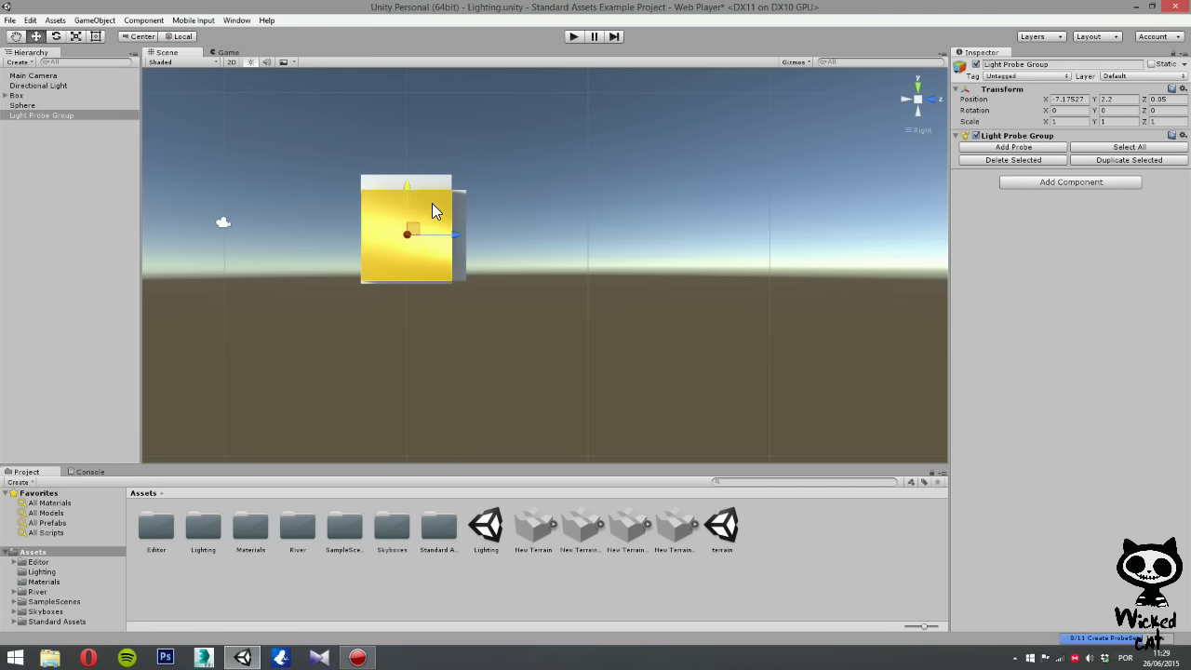
{"action": "left_click_drag", "start_coordinate": [417, 207], "coordinate": [439, 268]}
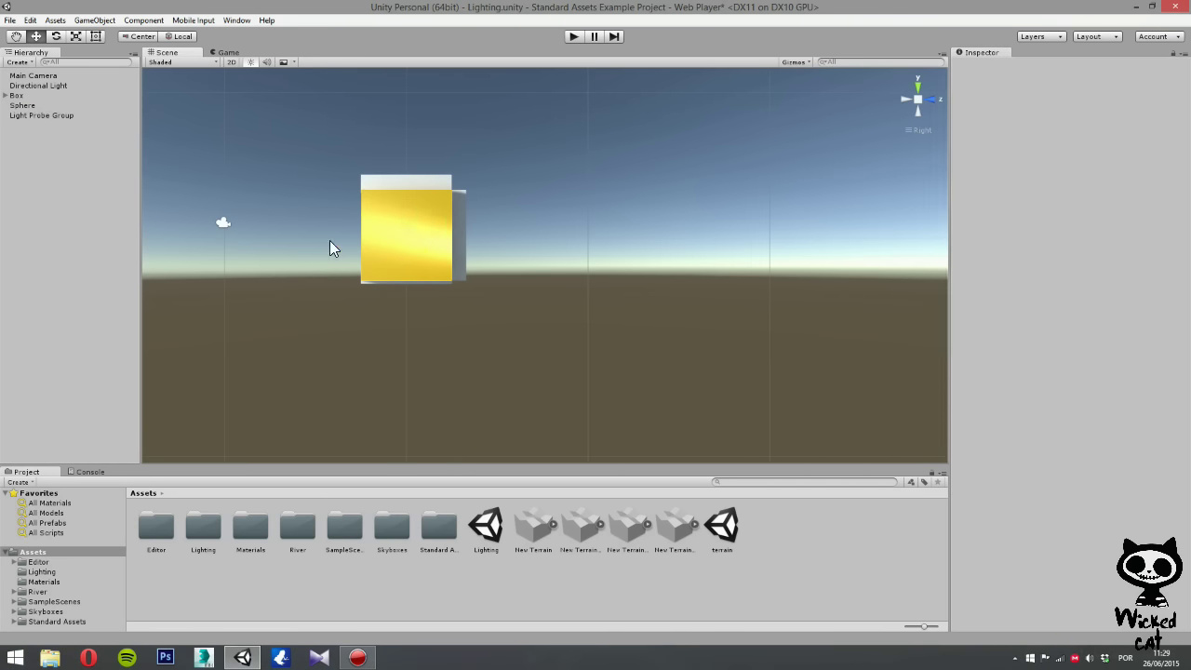
{"action": "left_click", "coordinate": [59, 116]}
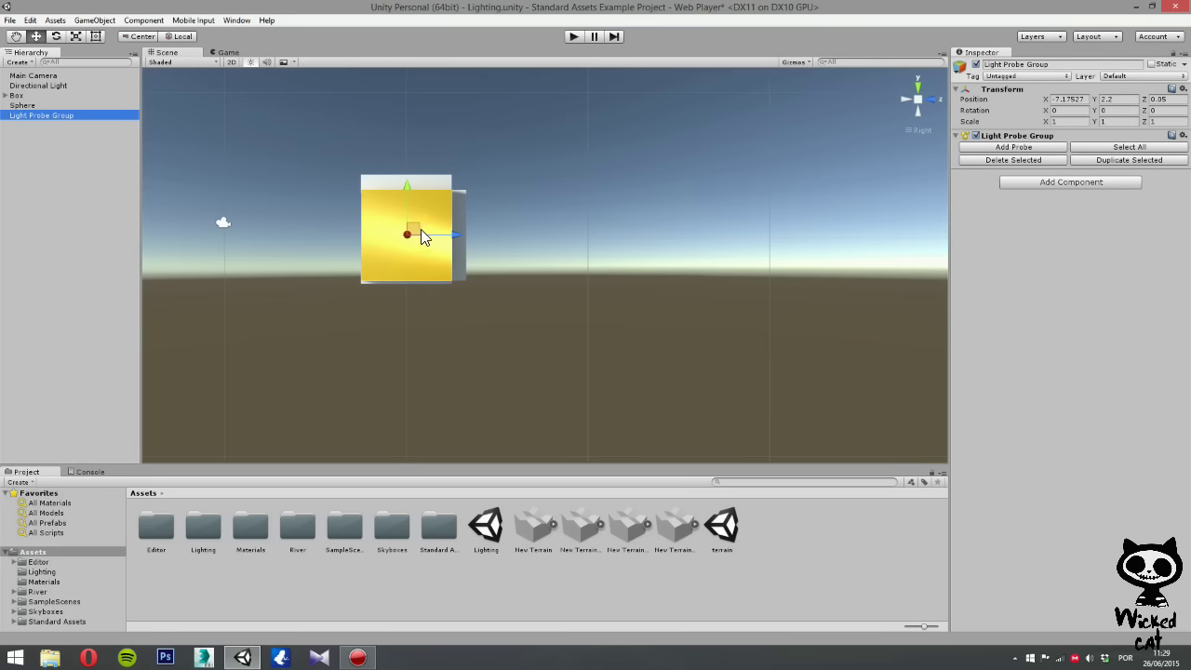
Select the light probes nearest the back of the box and move them along Z to the back wall.
{"action": "left_click", "coordinate": [419, 206]}
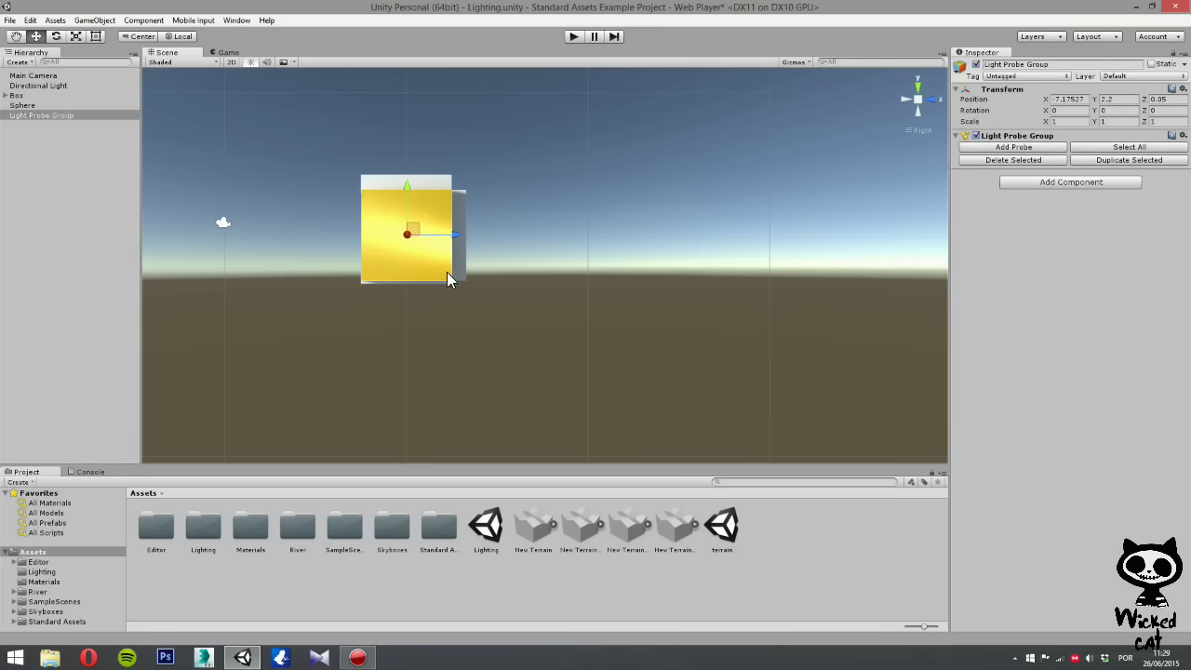
{"action": "left_click", "coordinate": [424, 216]}
{"action": "left_click_drag", "start_coordinate": [407, 208], "coordinate": [446, 271]}
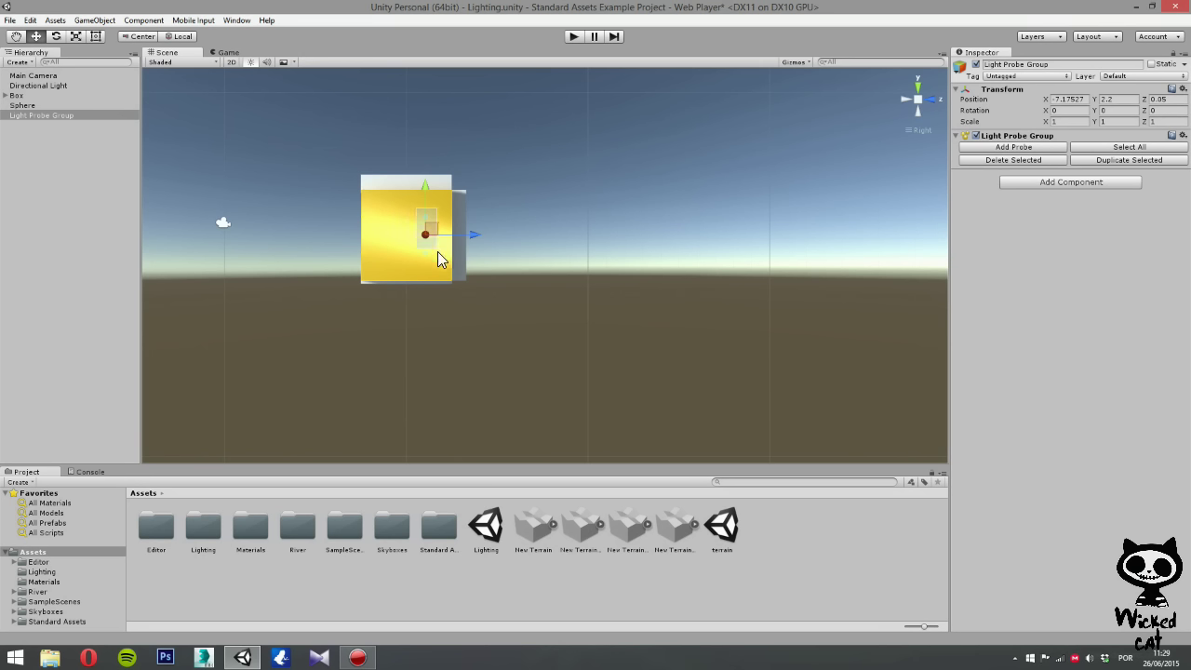
{"action": "left_click_drag", "start_coordinate": [472, 232], "coordinate": [497, 238]}
{"action": "left_click", "coordinate": [451, 217]}
Raise the upper light probes to the ceiling at about Y 2.27 and lower the bottom ones to about Y -1.99.
{"action": "left_click_drag", "start_coordinate": [452, 221], "coordinate": [356, 239]}
{"action": "left_click_drag", "start_coordinate": [406, 197], "coordinate": [410, 166]}
{"action": "left_click", "coordinate": [362, 254]}
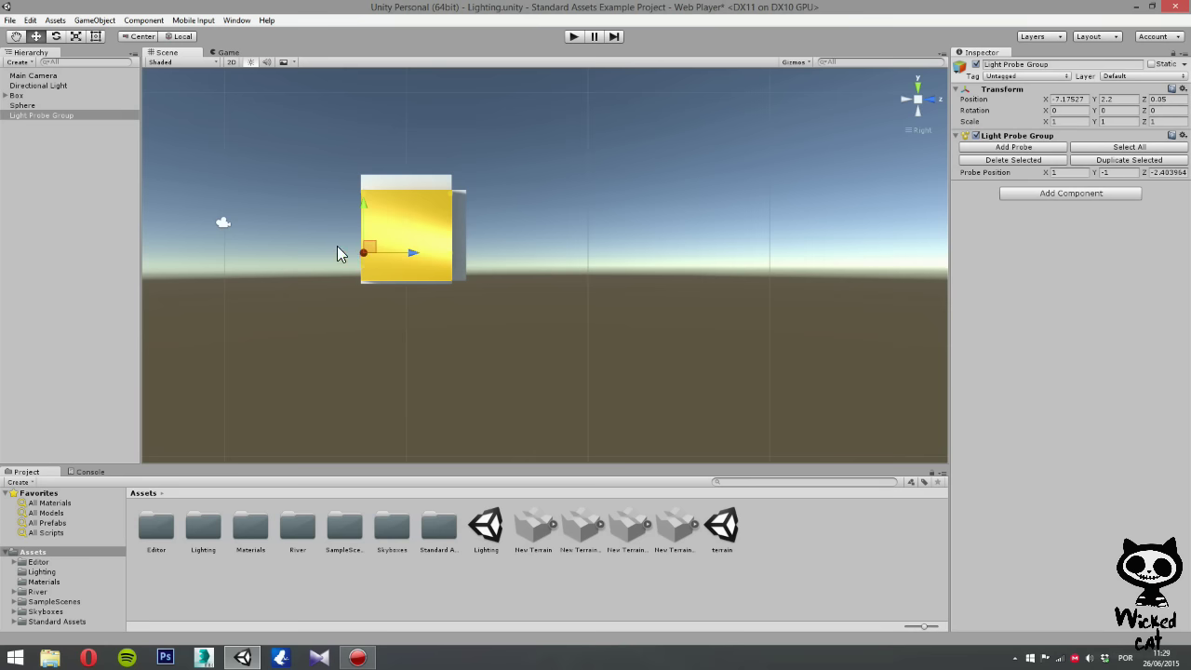
{"action": "left_click", "coordinate": [487, 266]}
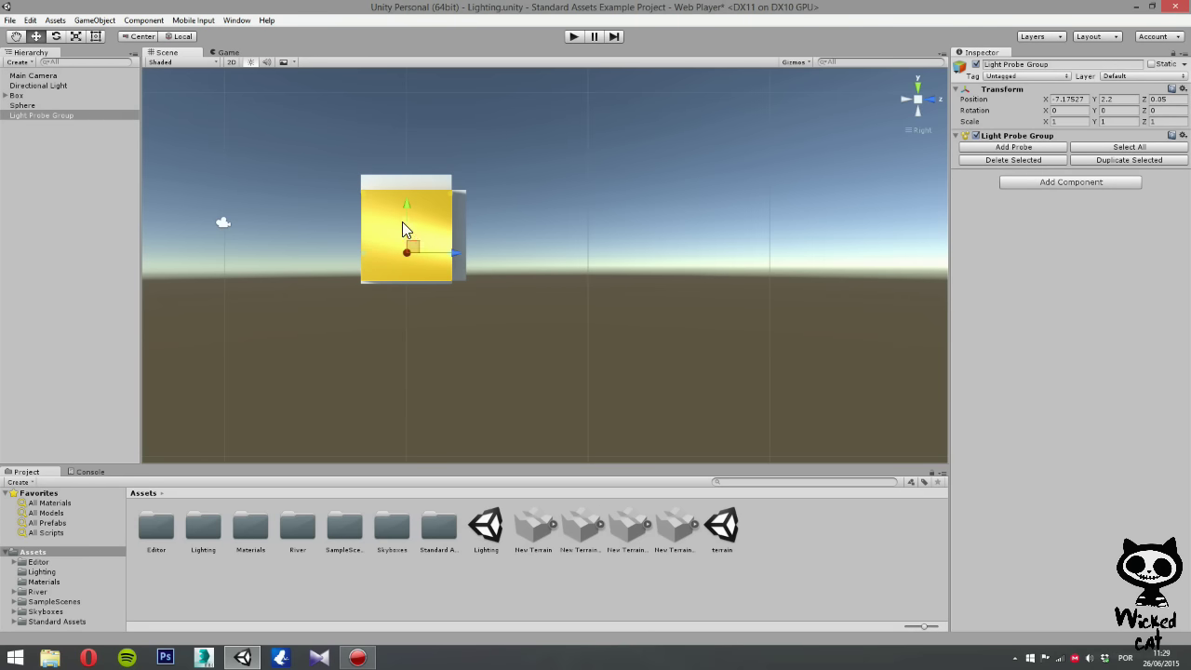
{"action": "left_click_drag", "start_coordinate": [405, 211], "coordinate": [406, 233]}
Move the Light Probe Group along X into the box, to X 0.02, using the orthographic back view.
{"action": "left_click", "coordinate": [905, 100]}
{"action": "middle_click_drag", "start_coordinate": [845, 209], "coordinate": [488, 189]}
{"action": "middle_click_drag", "start_coordinate": [907, 199], "coordinate": [730, 184]}
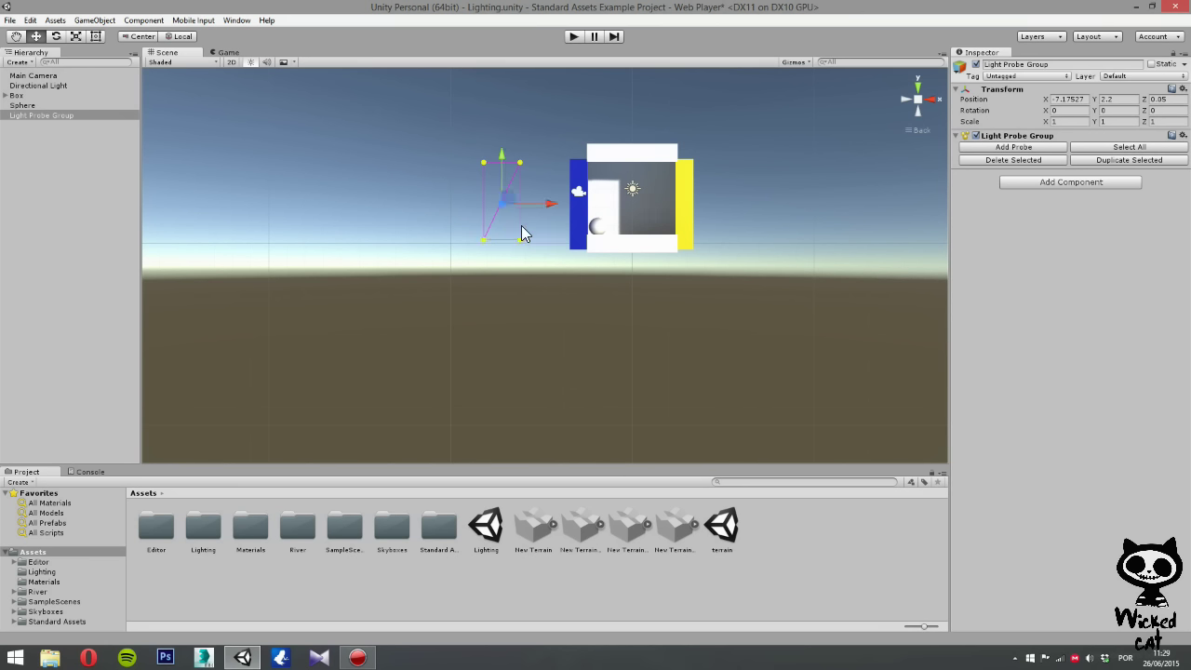
{"action": "left_click_drag", "start_coordinate": [551, 205], "coordinate": [679, 199]}
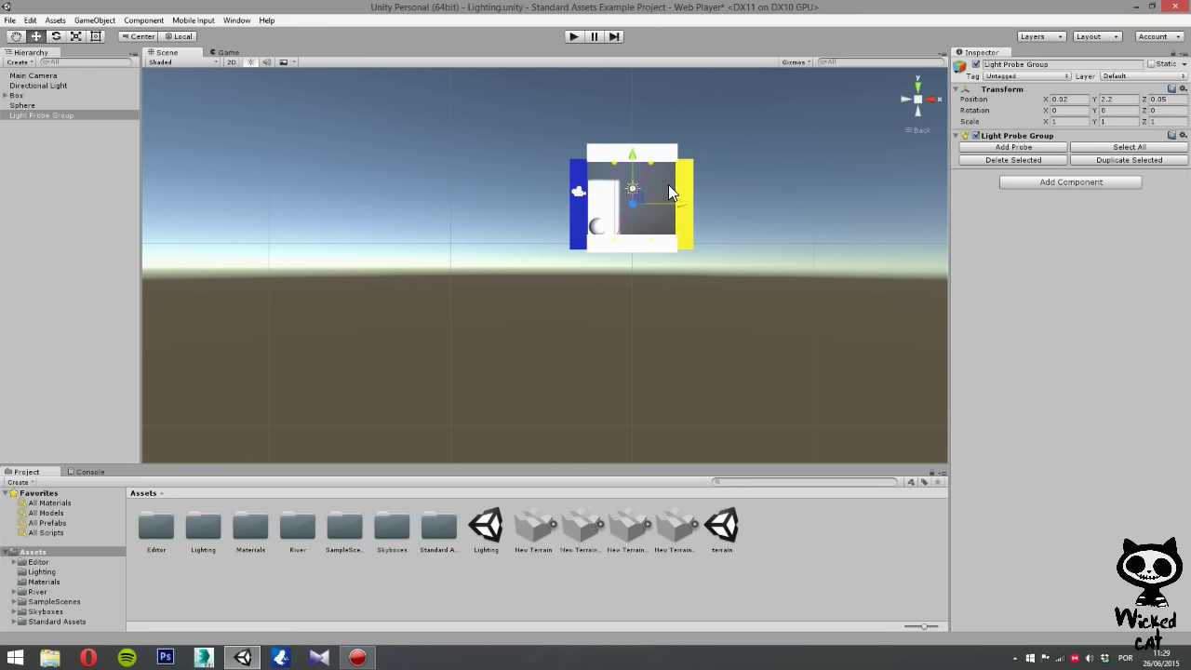
Spread the light probes along X, moving one side to the blue wall and the other to the yellow wall at about X 2.37.
{"action": "left_click", "coordinate": [614, 161]}
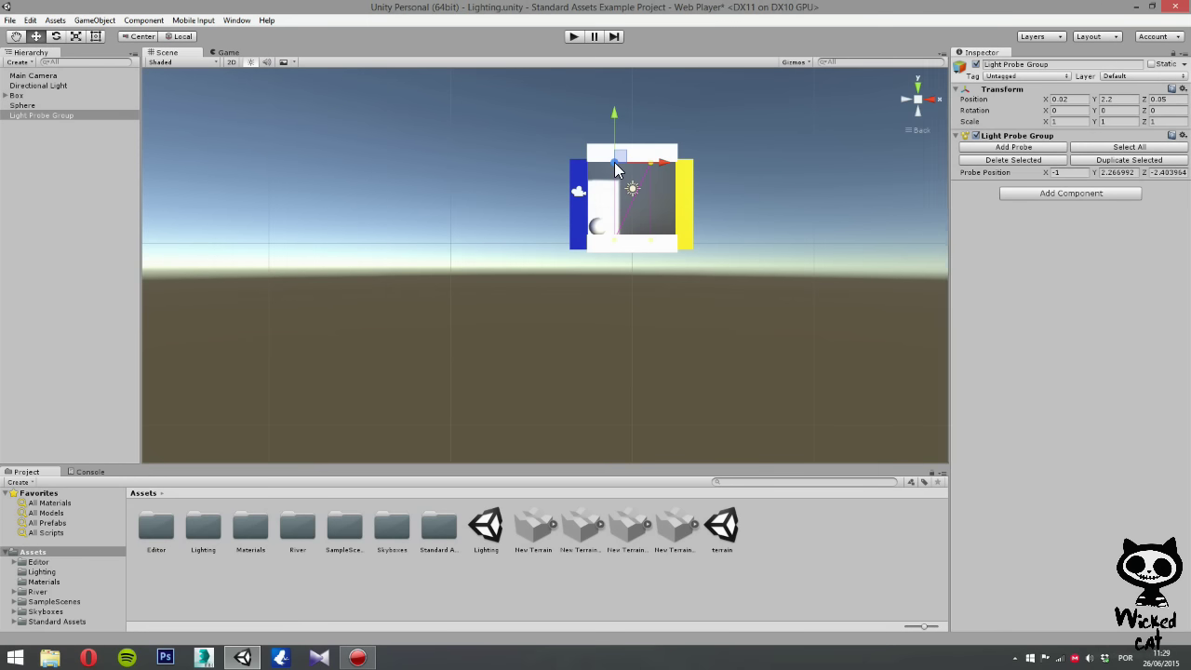
{"action": "left_click", "coordinate": [624, 237]}
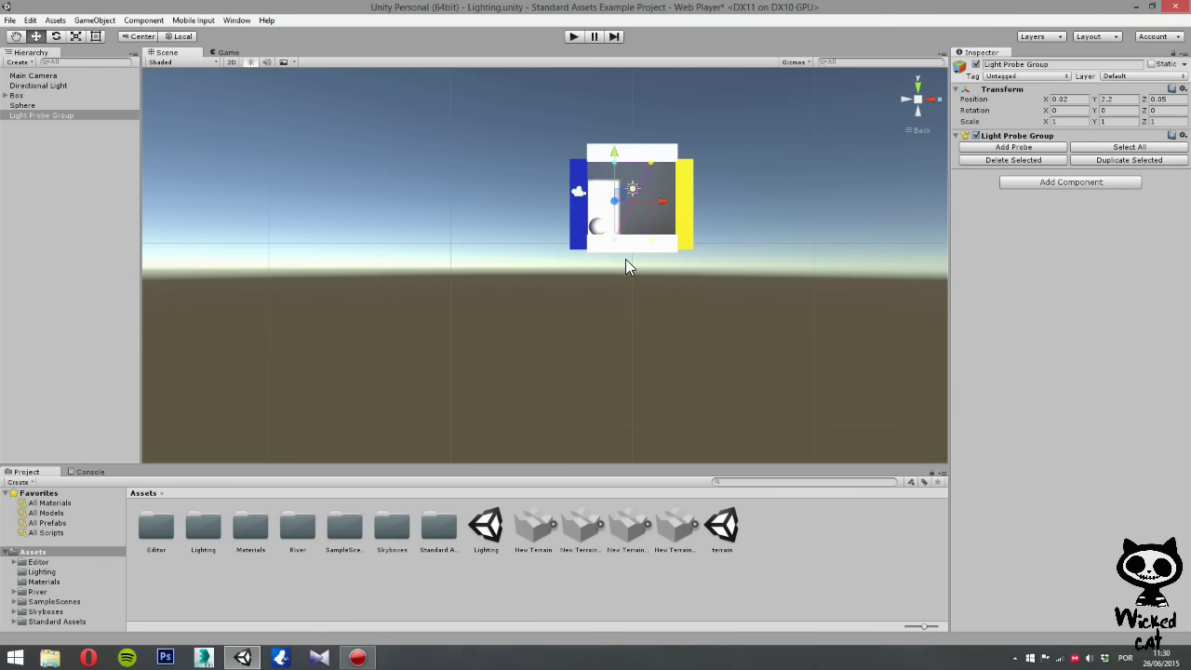
{"action": "left_click_drag", "start_coordinate": [655, 197], "coordinate": [630, 207]}
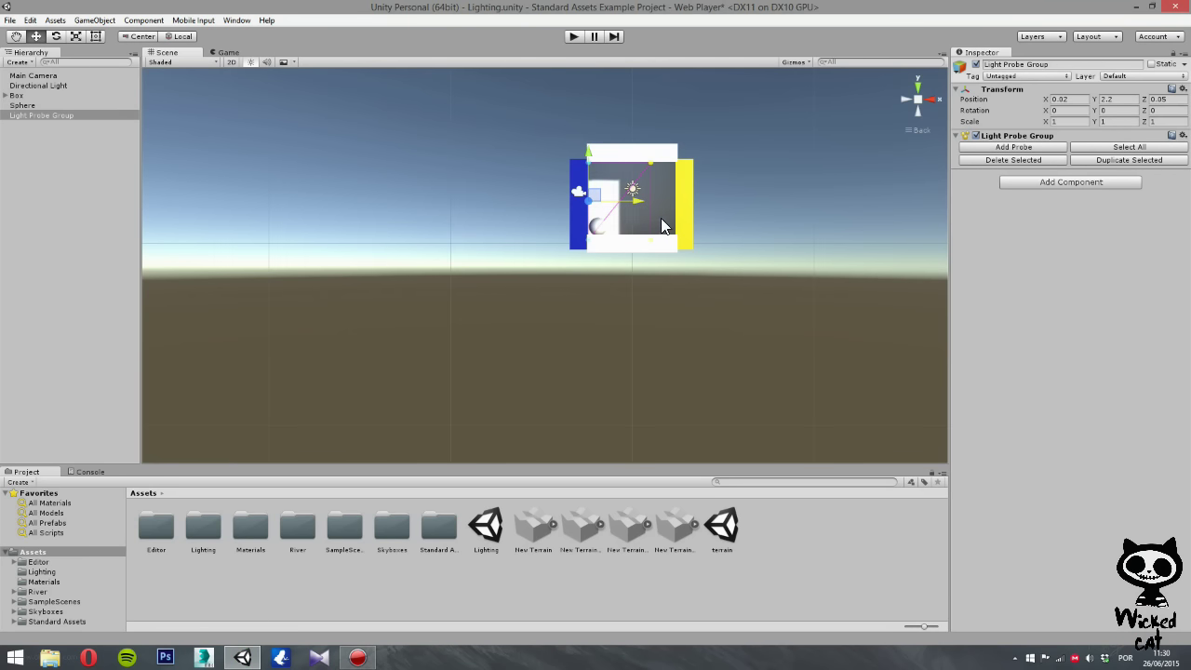
{"action": "left_click", "coordinate": [652, 163]}
{"action": "left_click_drag", "start_coordinate": [642, 157], "coordinate": [666, 245]}
{"action": "left_click", "coordinate": [737, 215]}
Select all the bottom light probes and raise them slightly along Y to sit at the box's floor surface.
{"action": "left_click", "coordinate": [586, 240]}
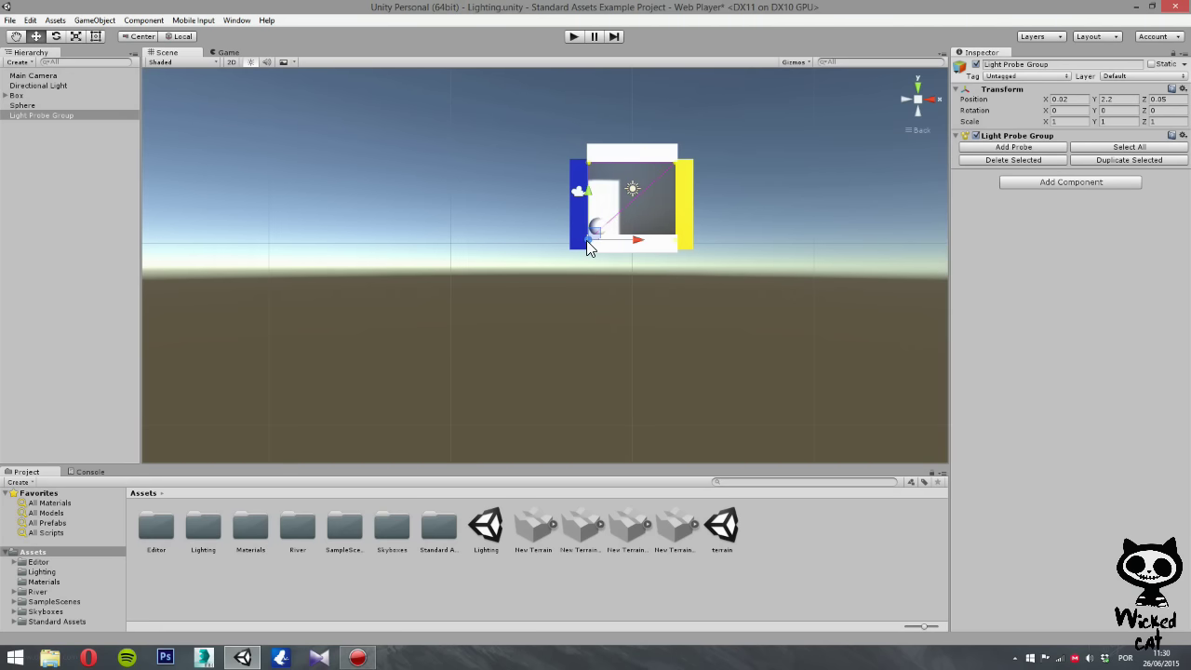
{"action": "left_click", "coordinate": [673, 239]}
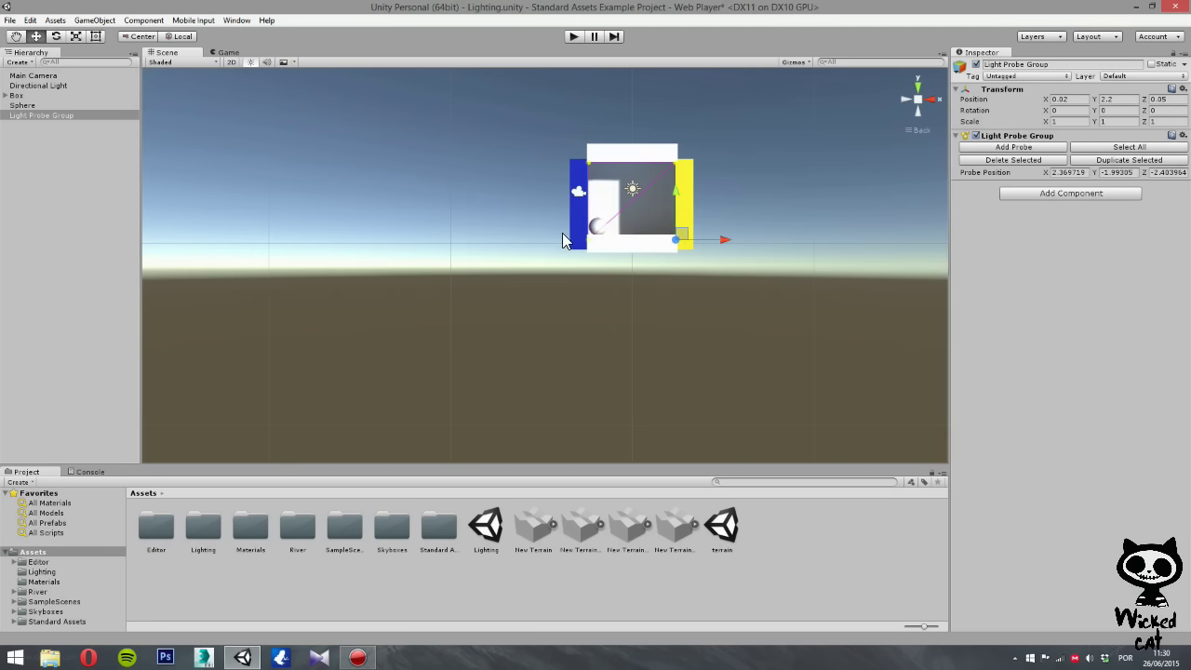
{"action": "left_click_drag", "start_coordinate": [545, 235], "coordinate": [750, 262]}
{"action": "left_click_drag", "start_coordinate": [632, 207], "coordinate": [633, 210]}
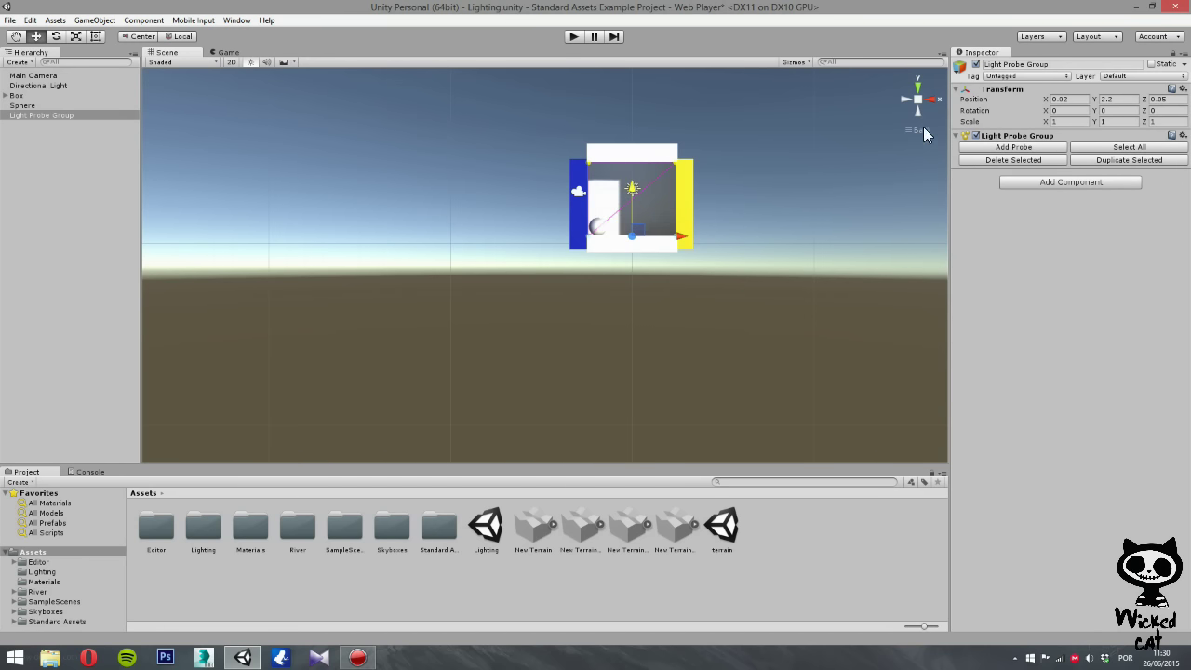
{"action": "left_click", "coordinate": [902, 100]}
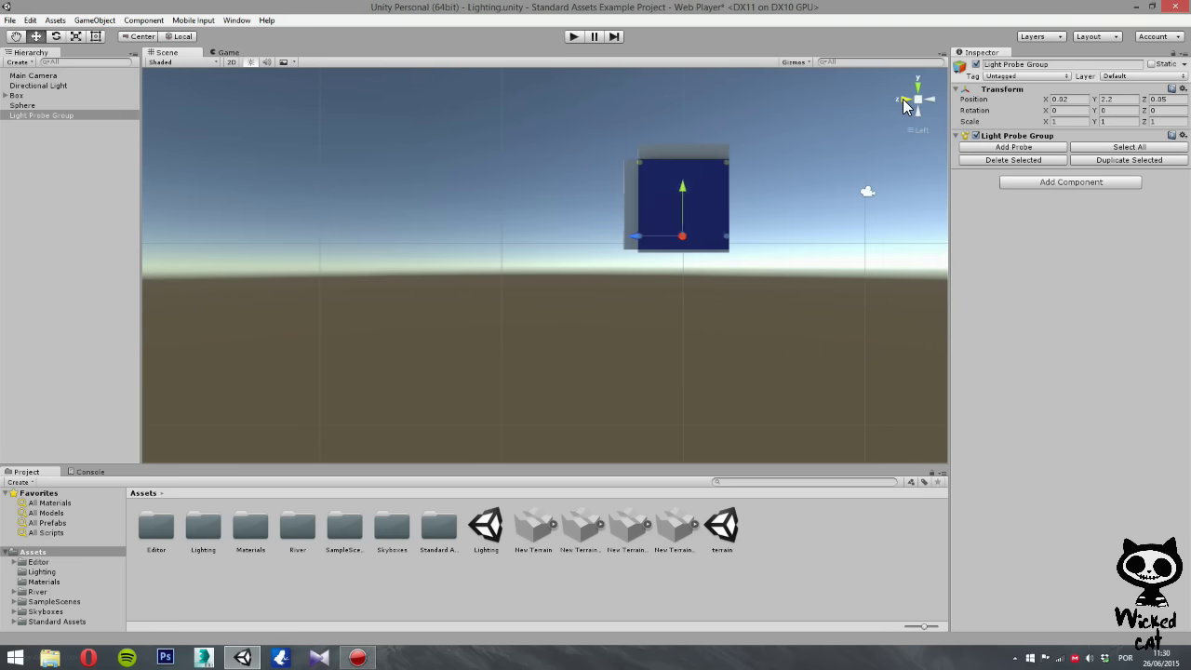
{"action": "left_click", "coordinate": [903, 100]}
{"action": "left_click", "coordinate": [918, 87]}
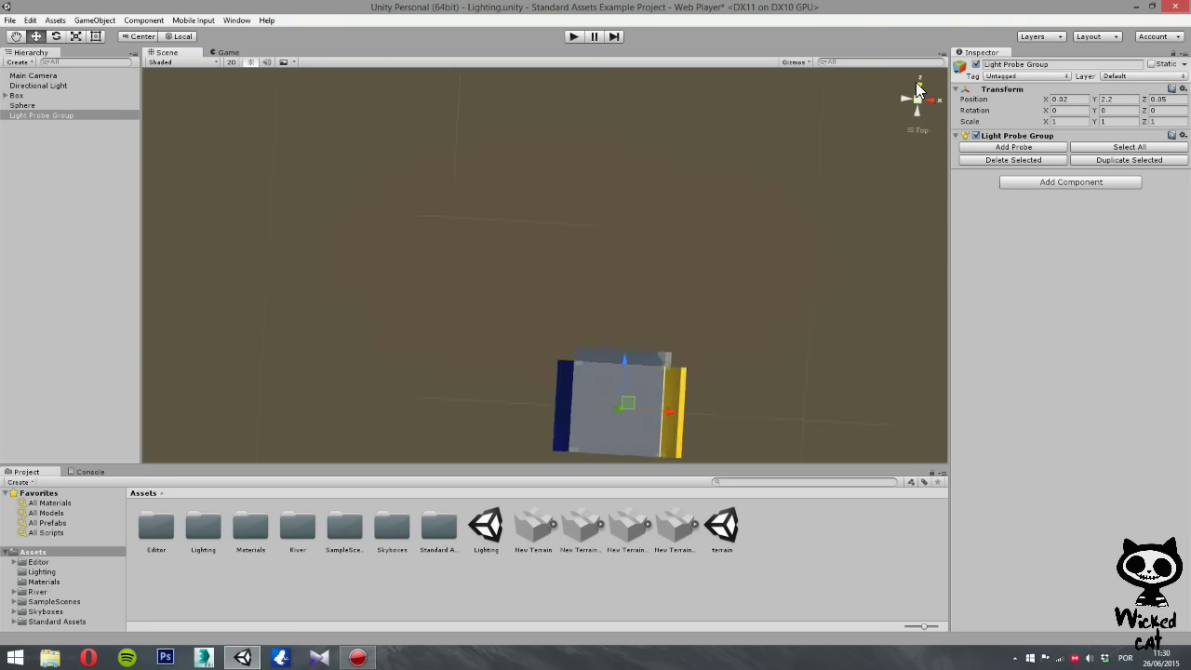
{"action": "left_click", "coordinate": [917, 86]}
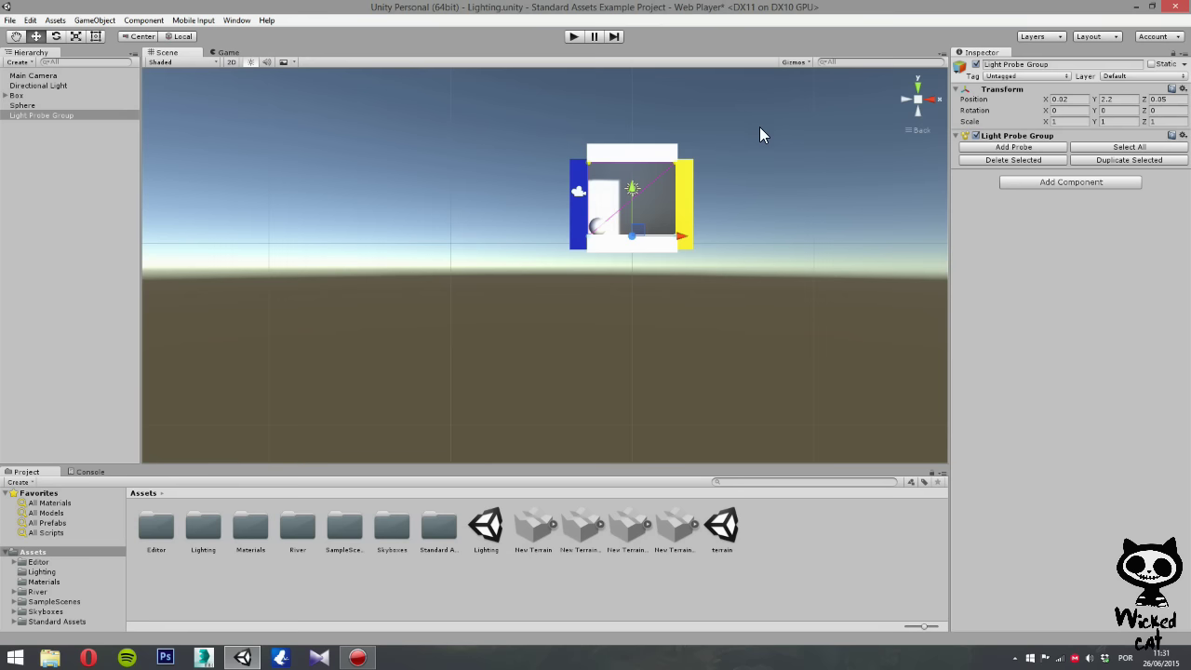
Duplicate the light probes at the yellow wall and move the copies along X to the middle of the box.
{"action": "left_click", "coordinate": [677, 167]}
{"action": "left_click_drag", "start_coordinate": [726, 137], "coordinate": [661, 253]}
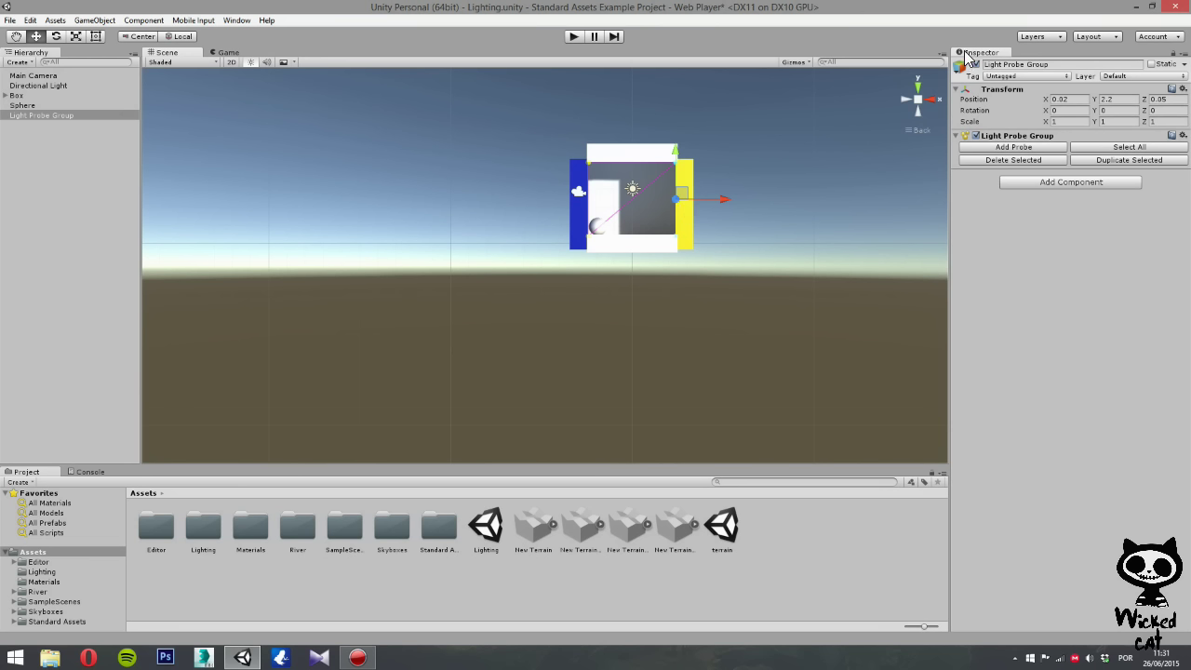
{"action": "left_click", "coordinate": [1114, 161]}
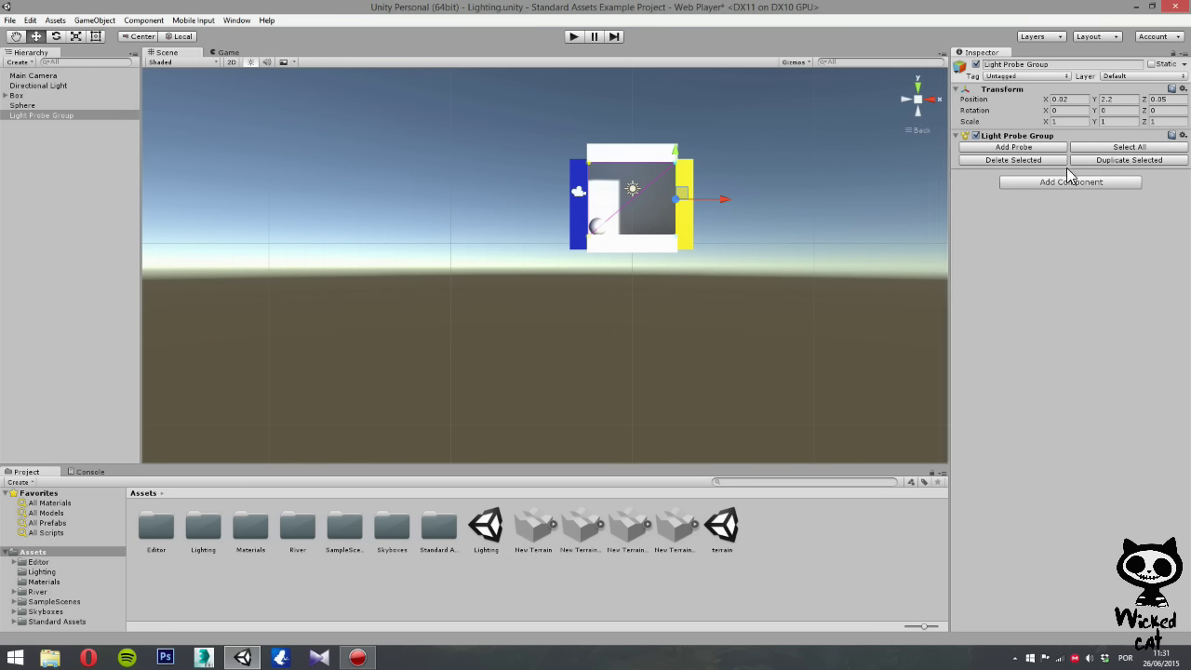
{"action": "left_click_drag", "start_coordinate": [722, 197], "coordinate": [679, 199]}
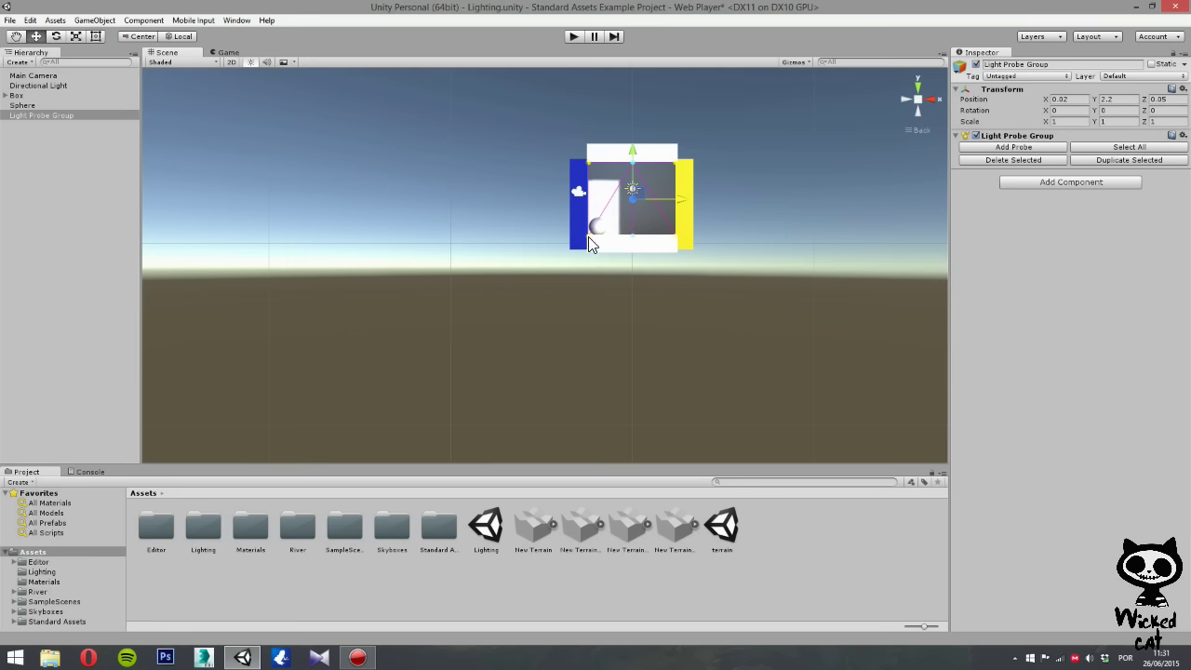
Duplicate the bottom row of light probes and move the copies up along Y to the box's mid-height.
{"action": "left_click_drag", "start_coordinate": [508, 227], "coordinate": [737, 250]}
{"action": "left_click", "coordinate": [1127, 160]}
{"action": "left_click_drag", "start_coordinate": [631, 188], "coordinate": [635, 152]}
In the side view, duplicate the light probes at the back wall and move the copies along Z to the box's mid-depth.
{"action": "left_click", "coordinate": [932, 99]}
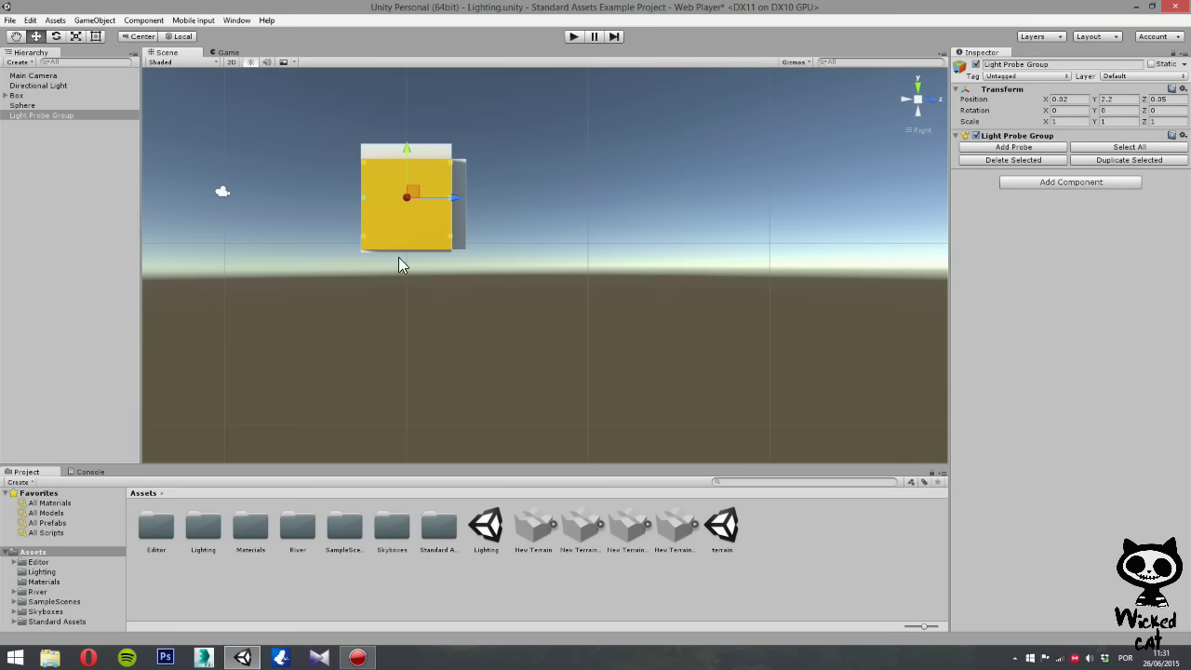
{"action": "left_click", "coordinate": [452, 163]}
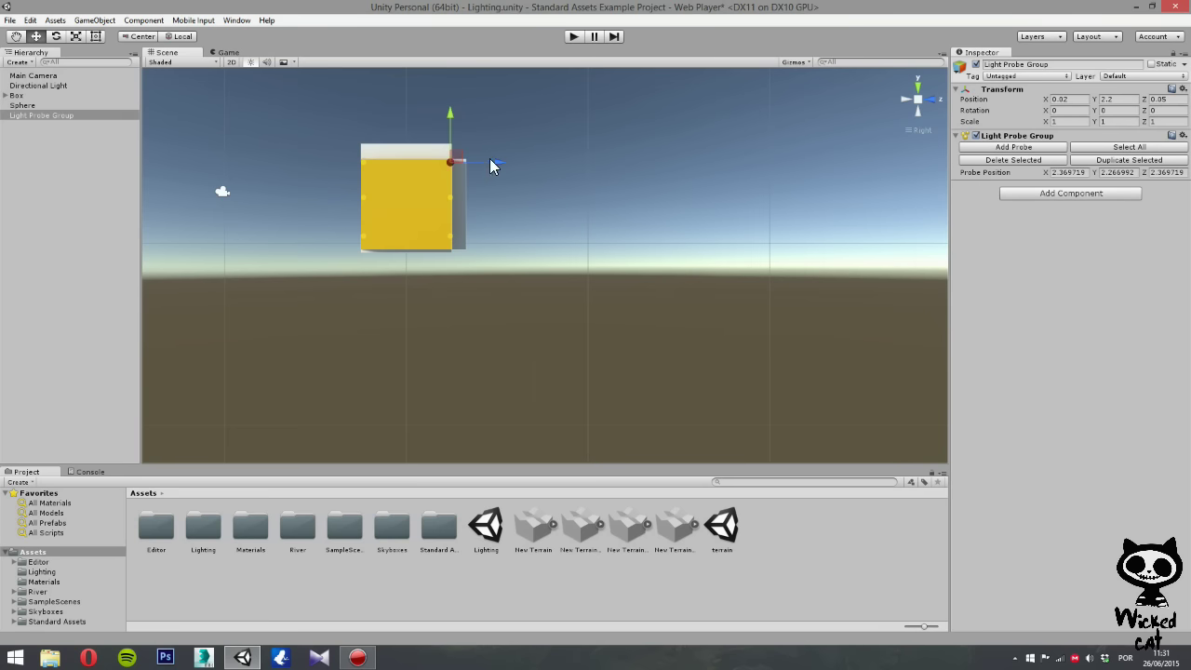
{"action": "left_click_drag", "start_coordinate": [493, 149], "coordinate": [446, 256]}
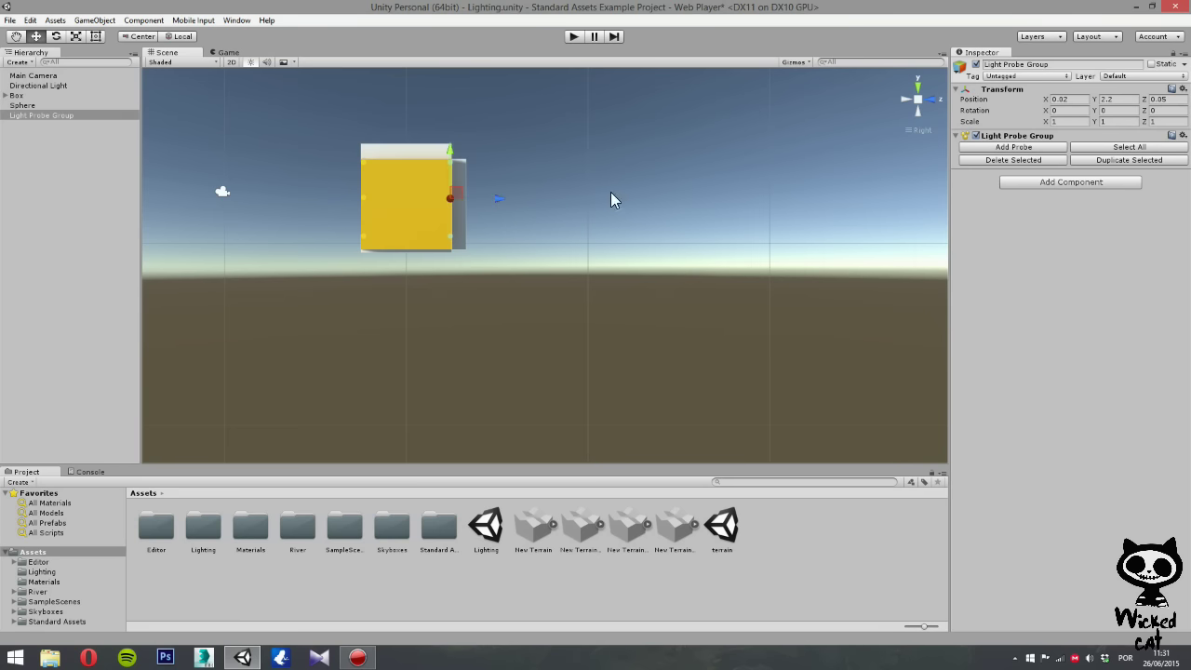
{"action": "left_click", "coordinate": [1128, 160]}
{"action": "left_click_drag", "start_coordinate": [496, 198], "coordinate": [445, 200]}
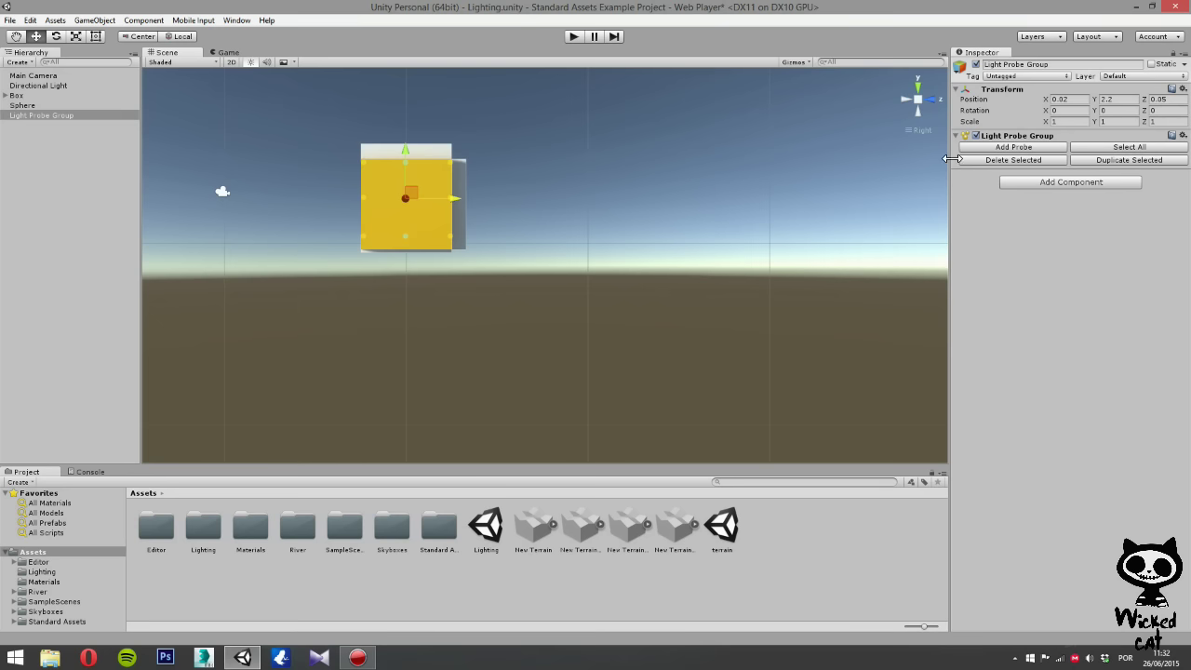
{"action": "left_click", "coordinate": [730, 171]}
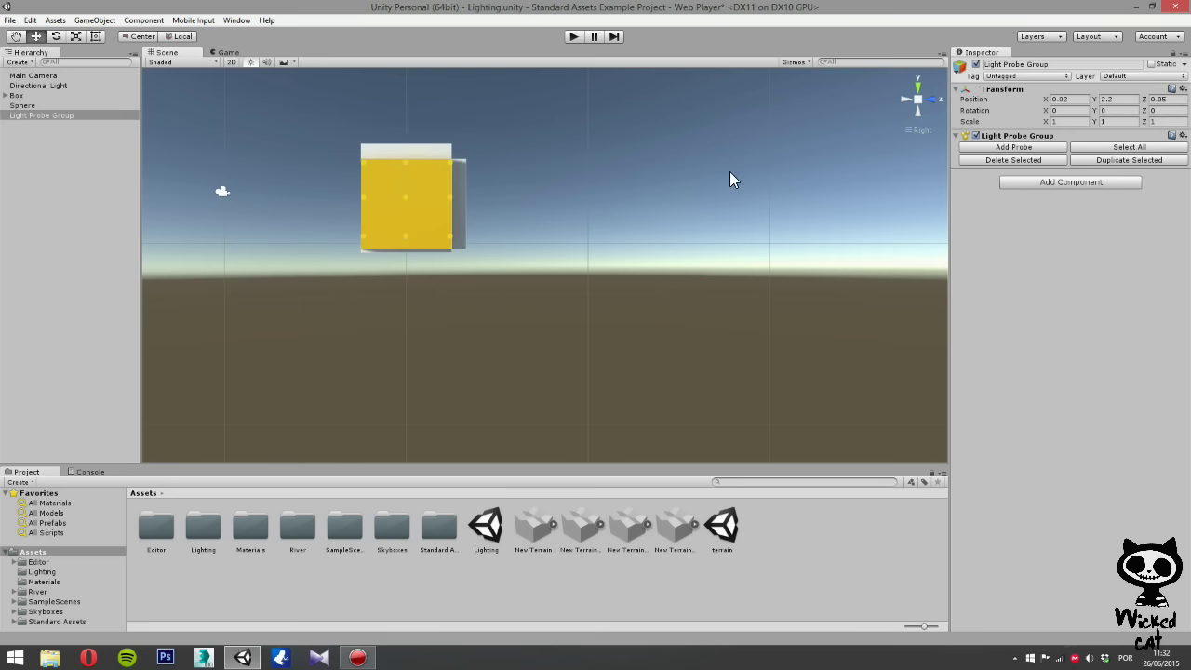
{"action": "left_click", "coordinate": [1012, 148]}
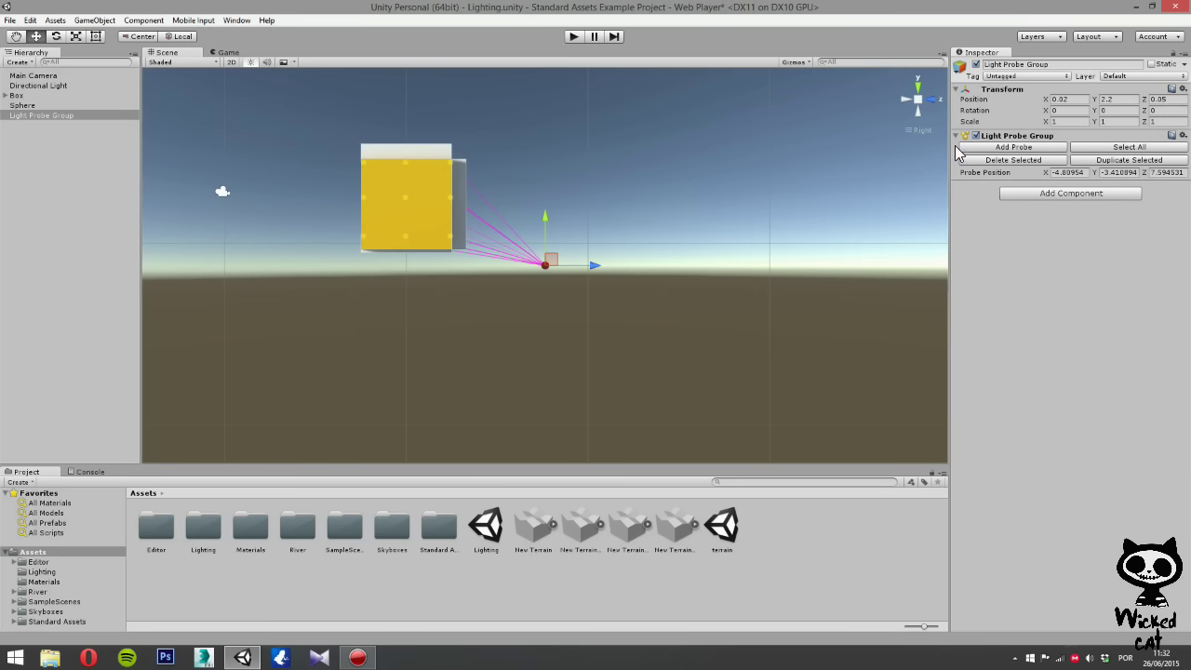
{"action": "left_click_drag", "start_coordinate": [545, 236], "coordinate": [803, 173]}
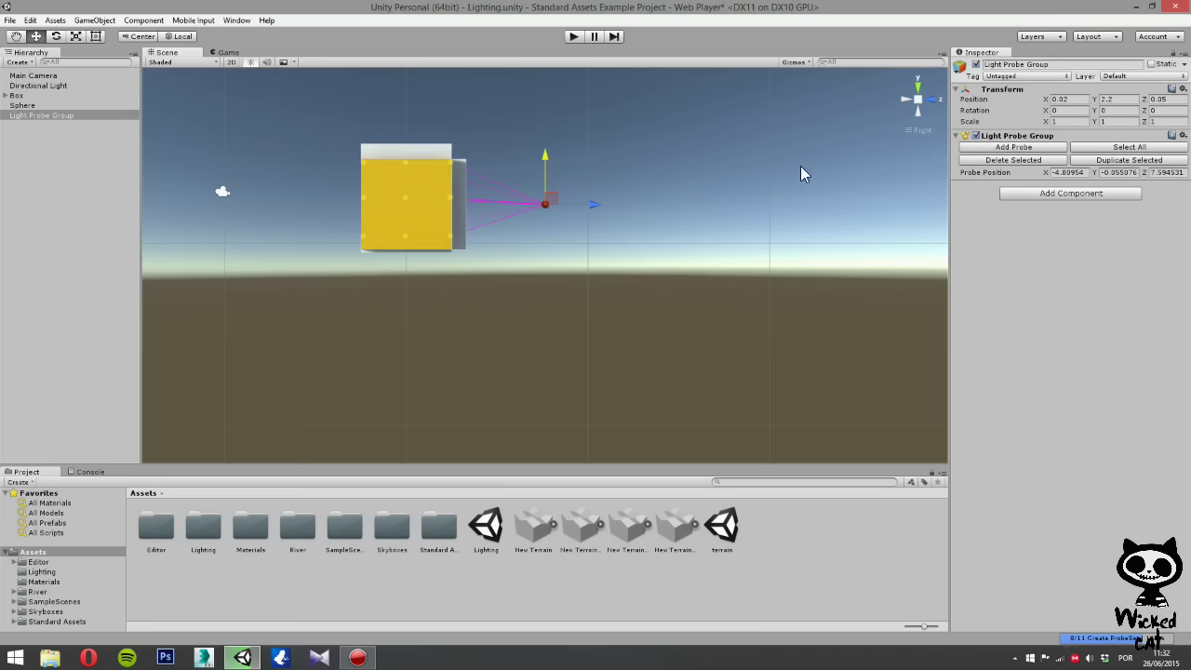
{"action": "left_click", "coordinate": [995, 161]}
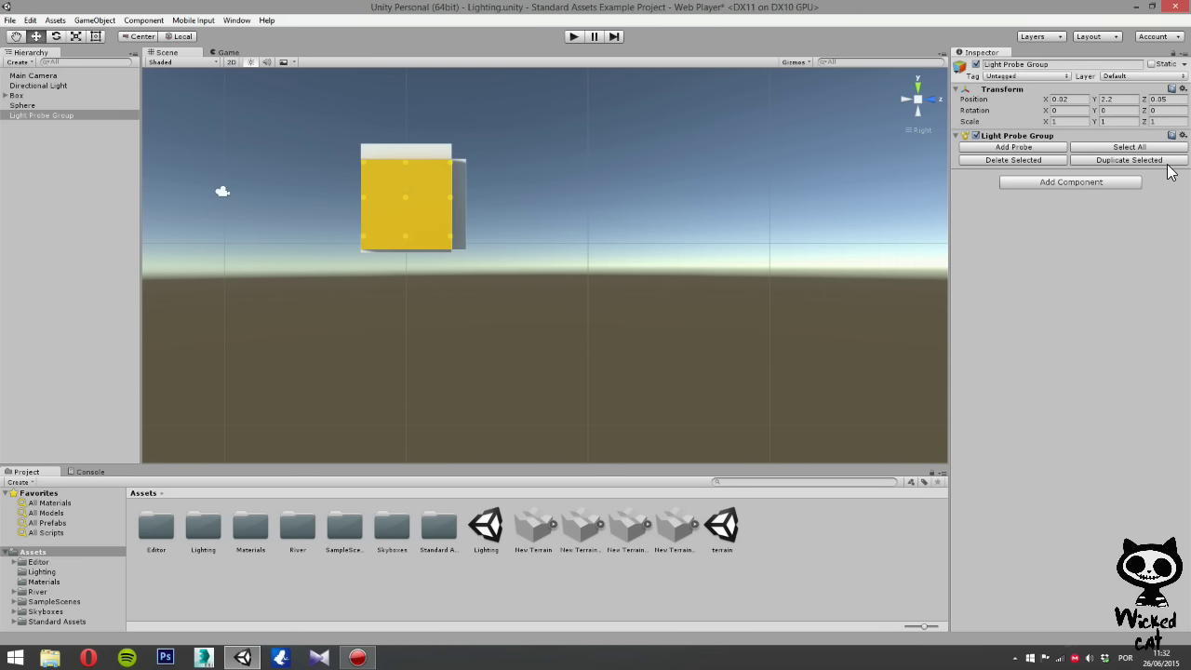
Select all light probes and examine the whole grid inside the box from the side, front and in perspective.
{"action": "left_click", "coordinate": [1128, 148]}
{"action": "left_click", "coordinate": [904, 99]}
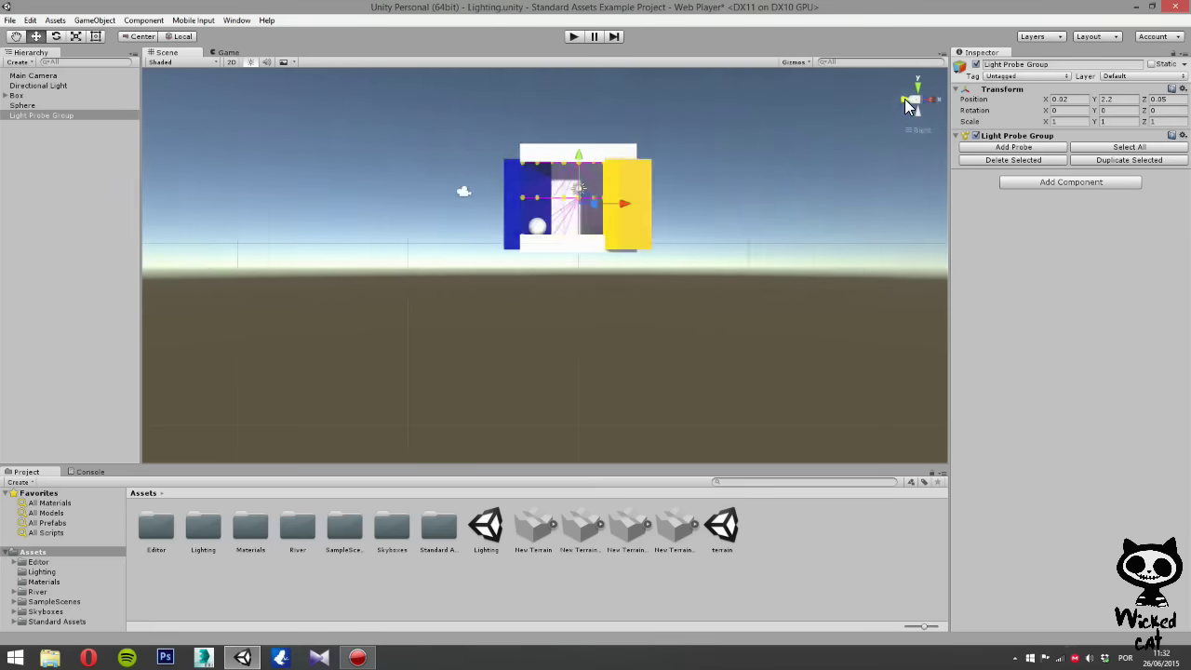
{"action": "left_click", "coordinate": [918, 100]}
{"action": "right_click_drag", "start_coordinate": [893, 161], "coordinate": [863, 186]}
{"action": "key", "text": "f"}
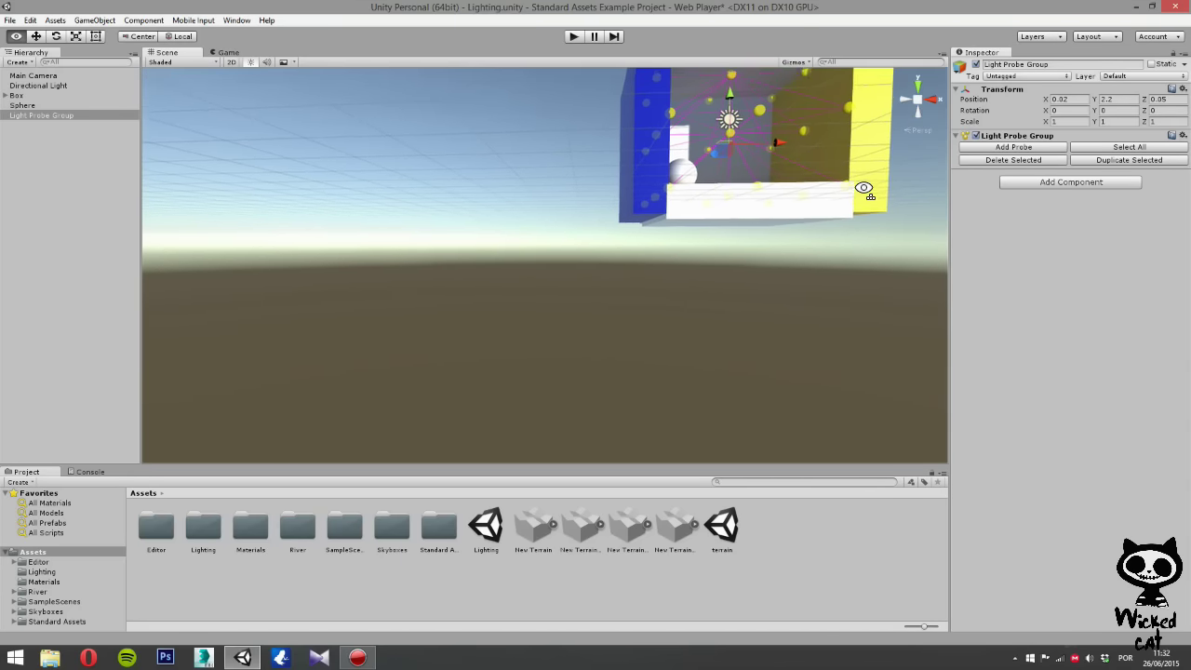
{"action": "mouse_move", "coordinate": [749, 279]}
{"action": "right_mouse_down"}
{"action": "mouse_move", "coordinate": [692, 287]}
{"action": "mouse_move", "coordinate": [759, 261]}
{"action": "right_mouse_up"}
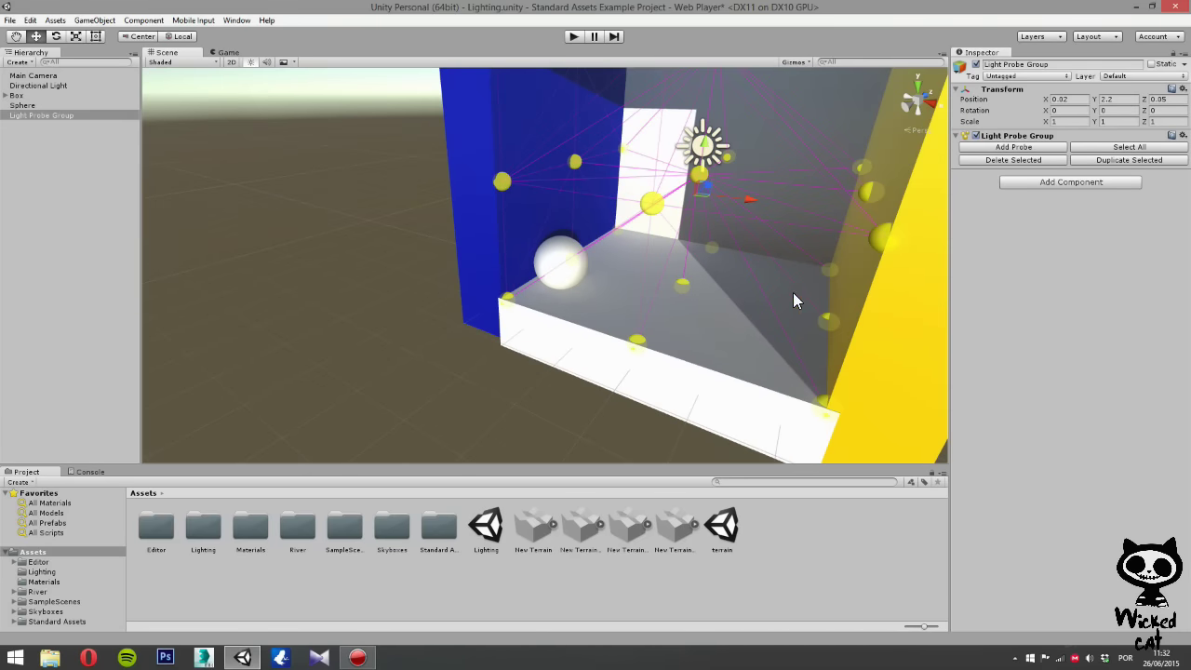
Raise the sphere along Y to about 3.7 so it hangs near the box's ceiling beside the blue wall.
{"action": "left_click", "coordinate": [22, 106]}
{"action": "left_click_drag", "start_coordinate": [603, 275], "coordinate": [632, 287]}
{"action": "left_click_drag", "start_coordinate": [604, 234], "coordinate": [615, 91]}
{"action": "right_click_drag", "start_coordinate": [606, 217], "coordinate": [606, 182]}
{"action": "left_click_drag", "start_coordinate": [607, 189], "coordinate": [585, 223]}
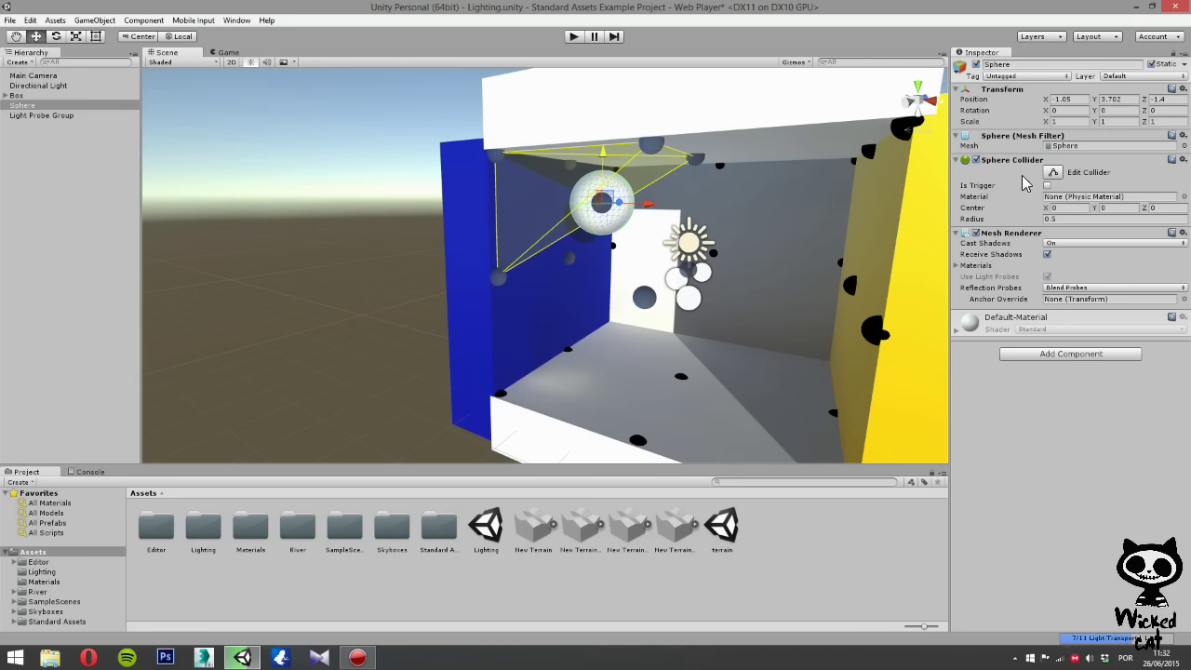
Add a Rigidbody to the sphere and assign the Rubber physic material to its Sphere Collider.
{"action": "left_click", "coordinate": [1062, 355]}
{"action": "left_click", "coordinate": [1036, 403]}
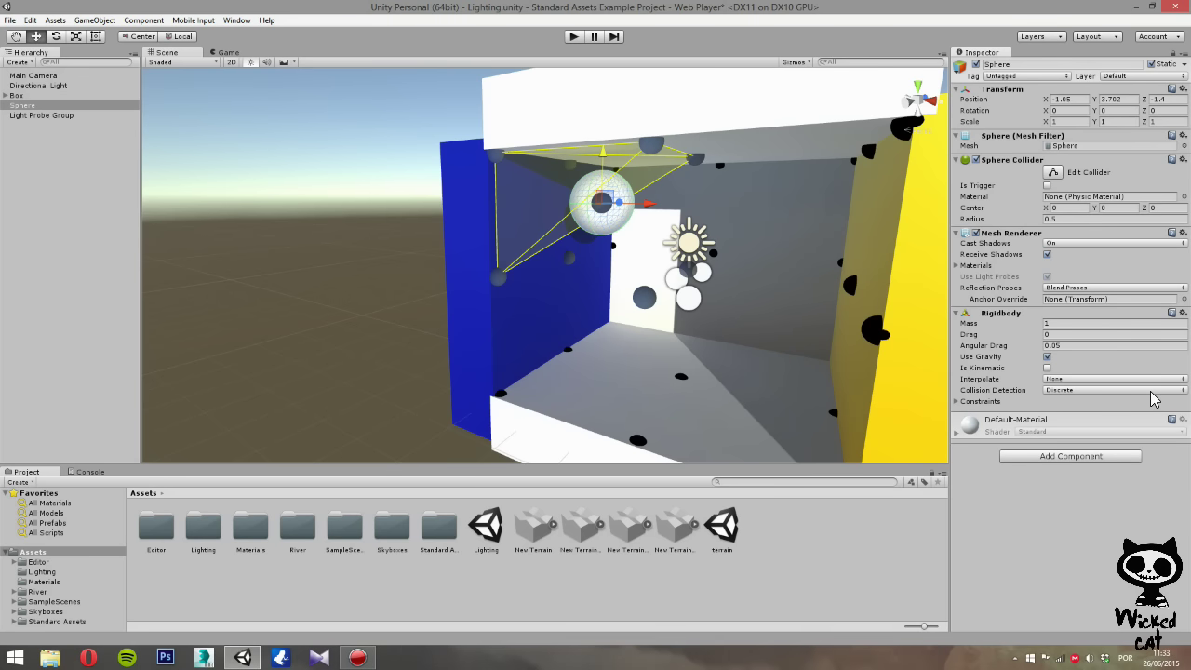
{"action": "left_click", "coordinate": [1085, 199]}
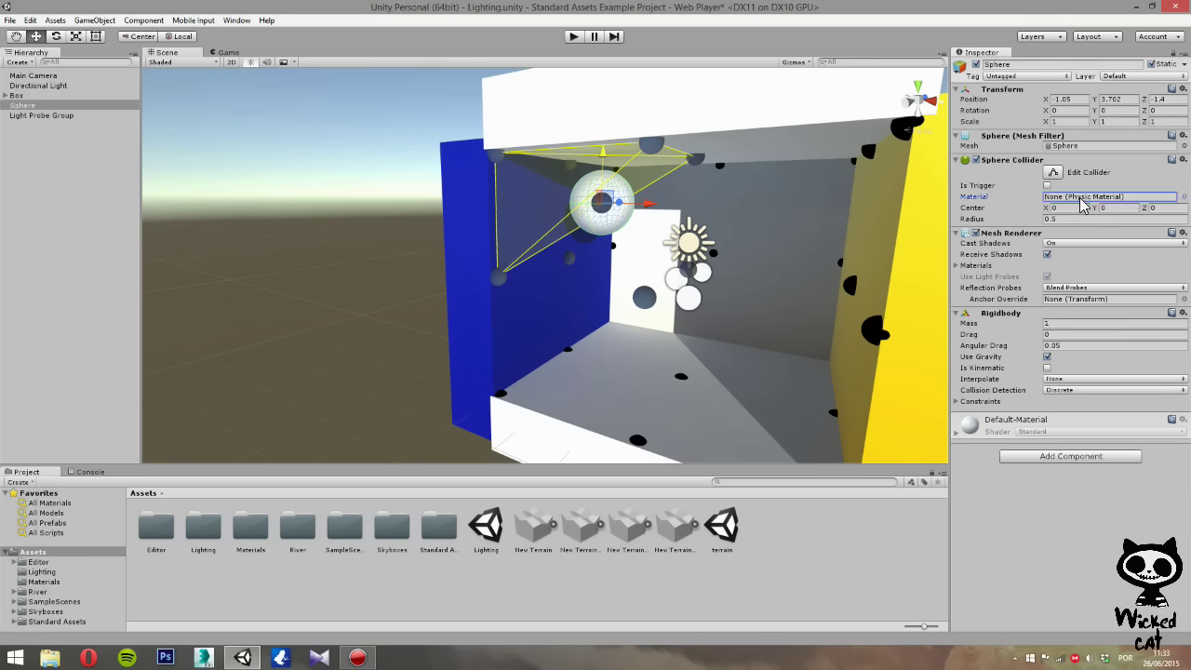
{"action": "left_click", "coordinate": [1182, 196]}
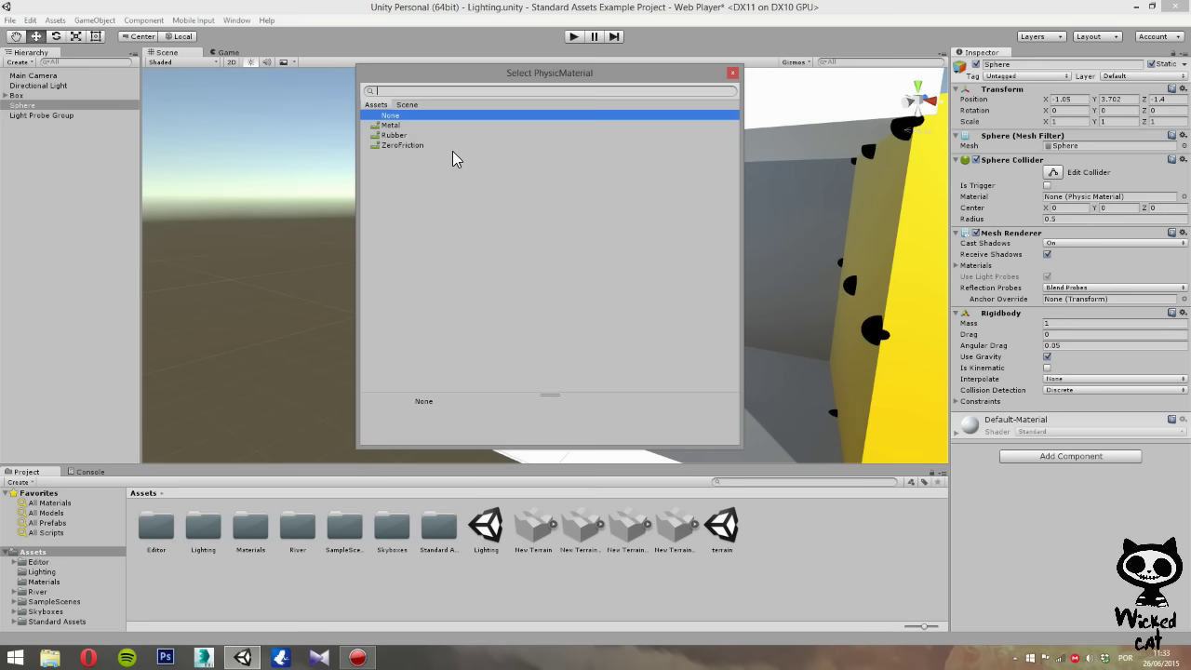
{"action": "double_click", "coordinate": [393, 136]}
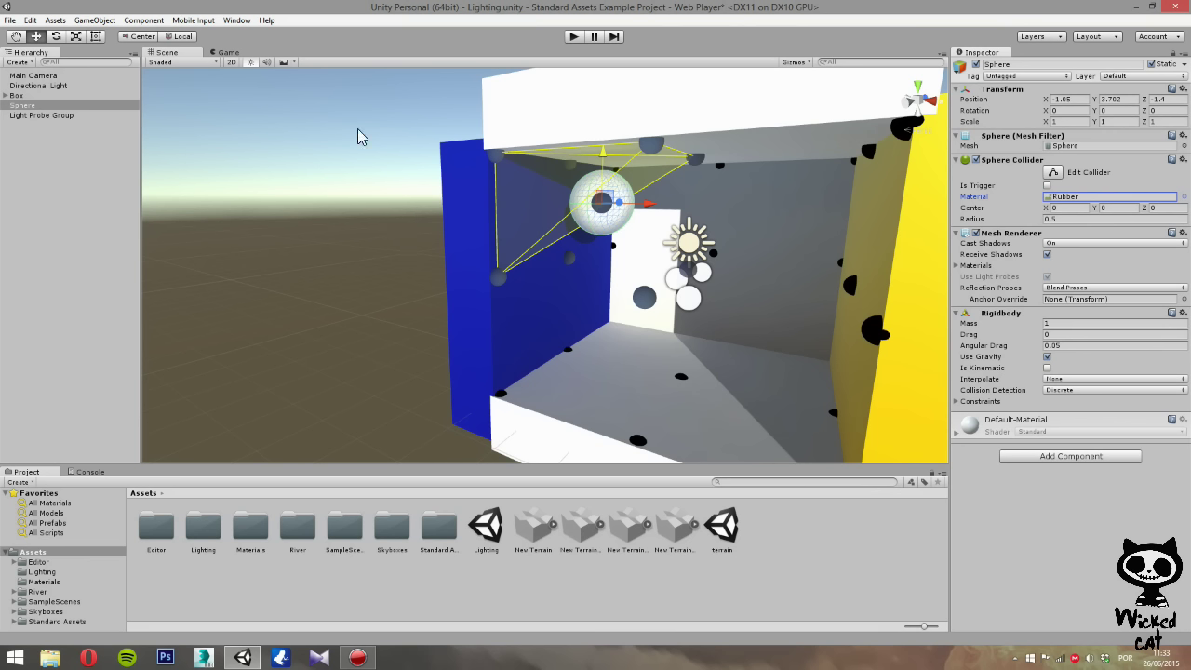
Play the scene in the Game view to check how the sphere falls, and stop it again.
{"action": "left_click", "coordinate": [228, 53]}
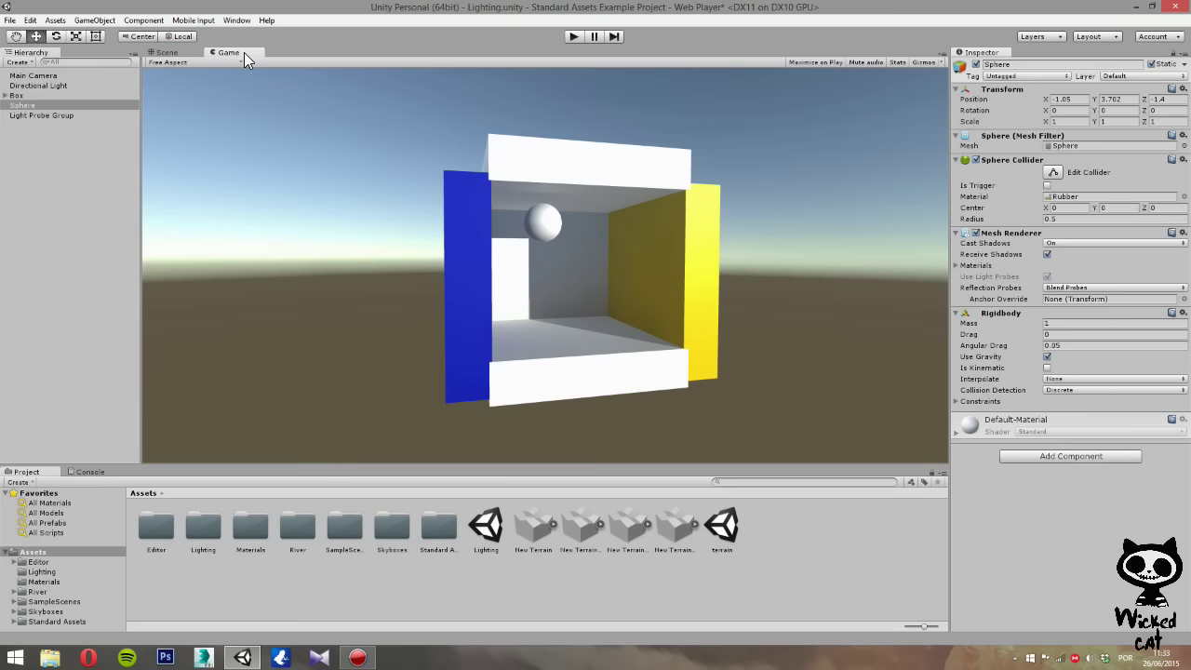
{"action": "left_click", "coordinate": [155, 52]}
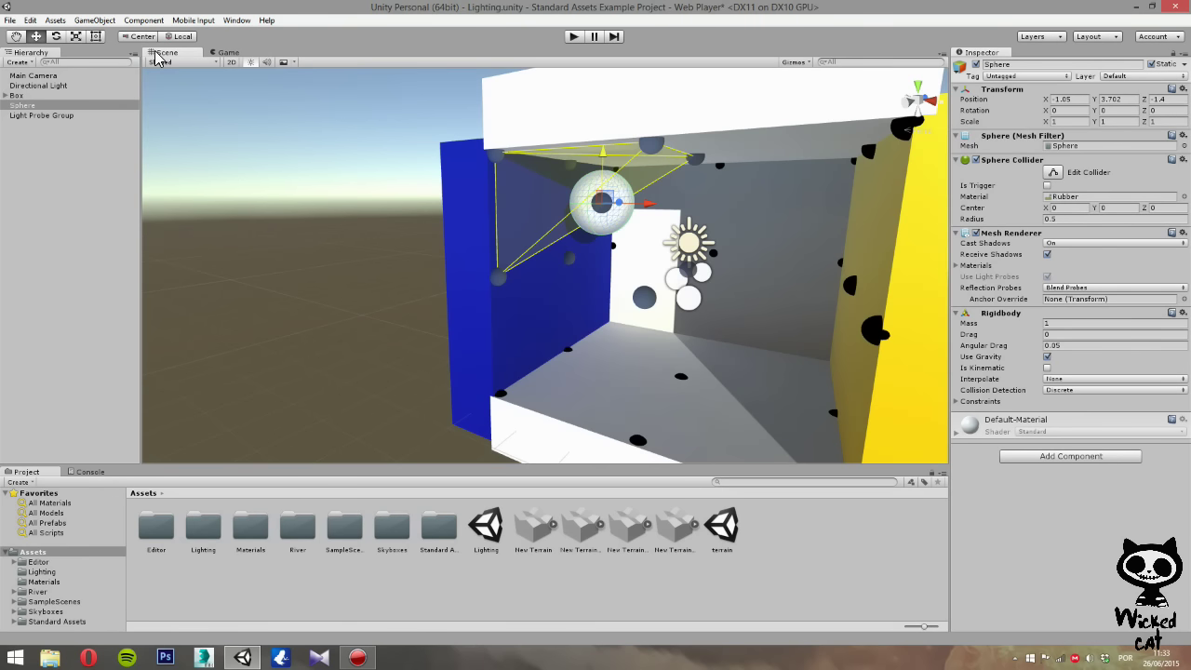
{"action": "left_click", "coordinate": [221, 53]}
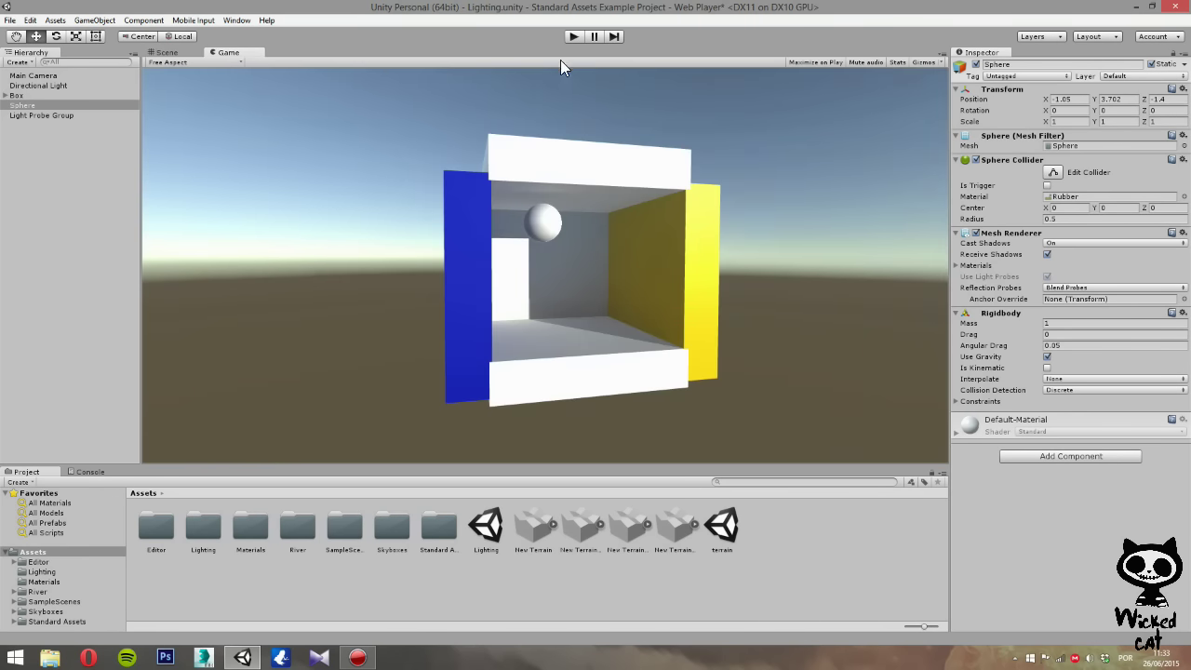
{"action": "left_click", "coordinate": [571, 37]}
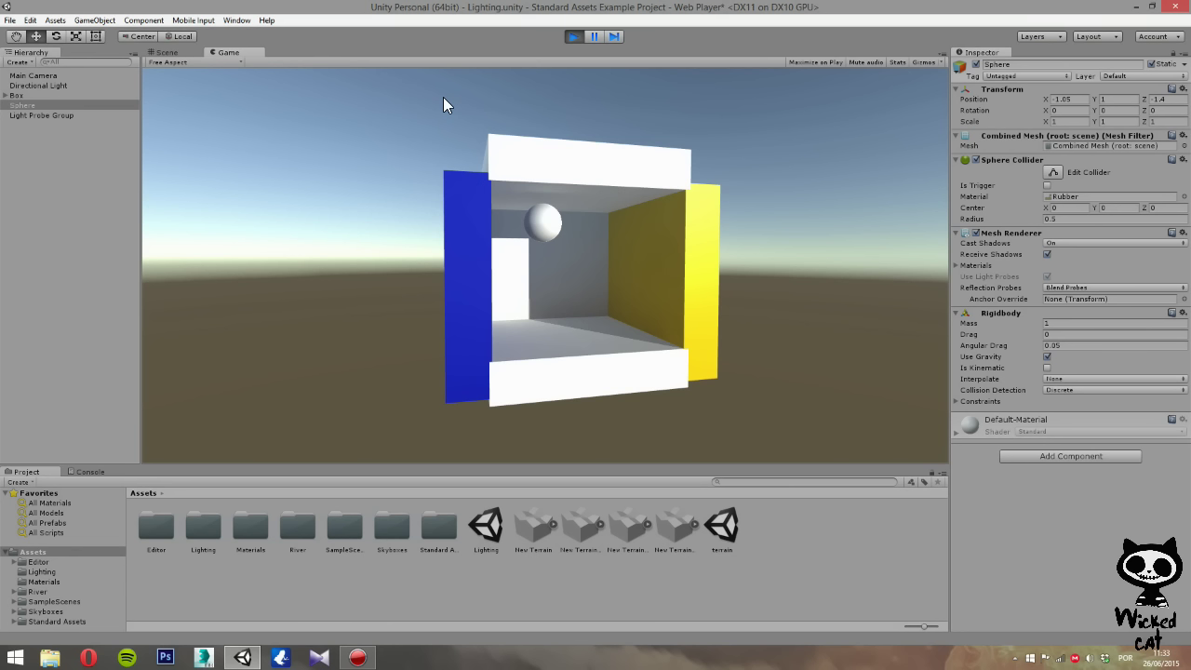
{"action": "left_click", "coordinate": [566, 36]}
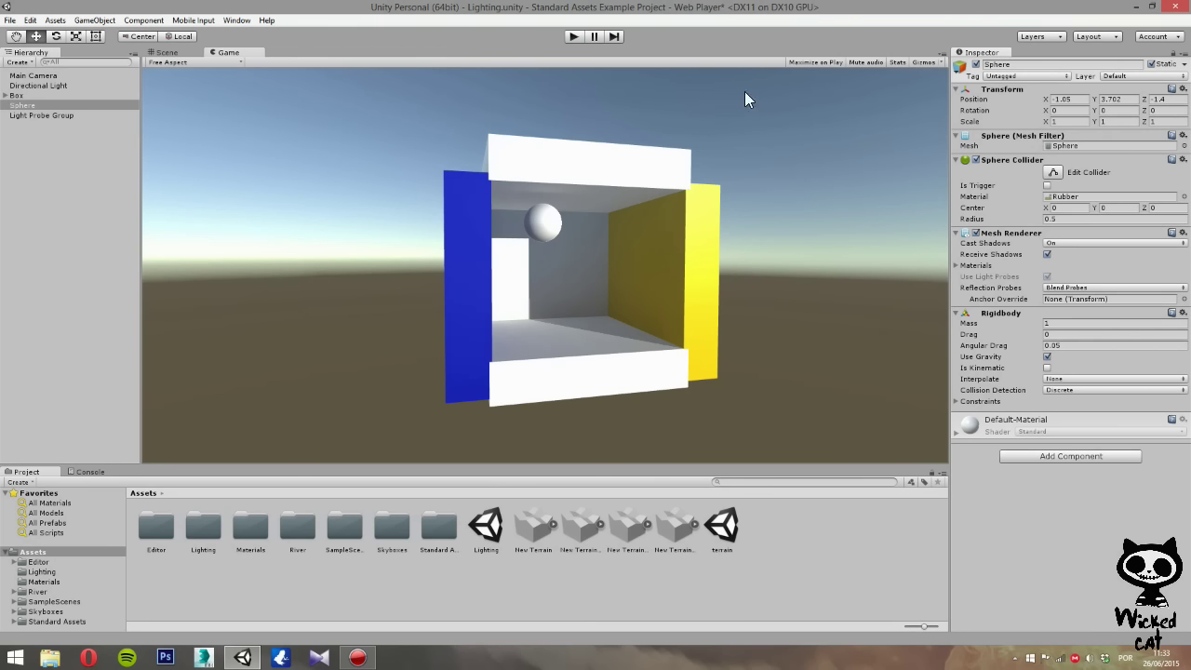
Make the sphere non-static and play the scene to test its fall and probe lighting.
{"action": "left_click", "coordinate": [1151, 64]}
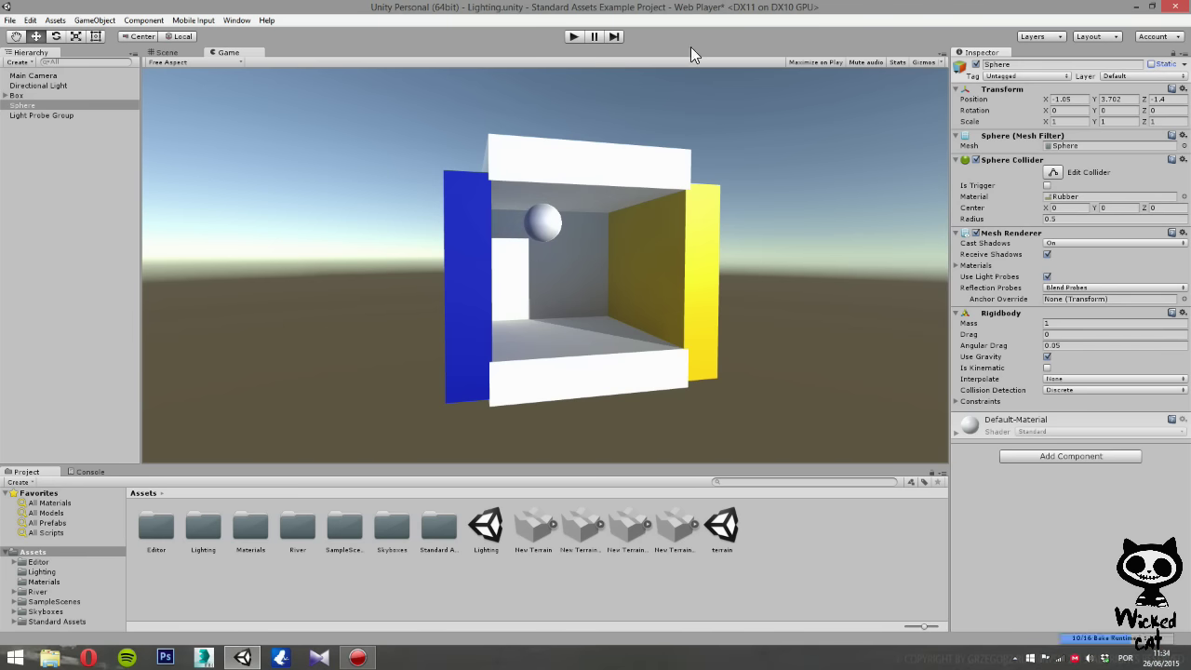
{"action": "left_click", "coordinate": [574, 36]}
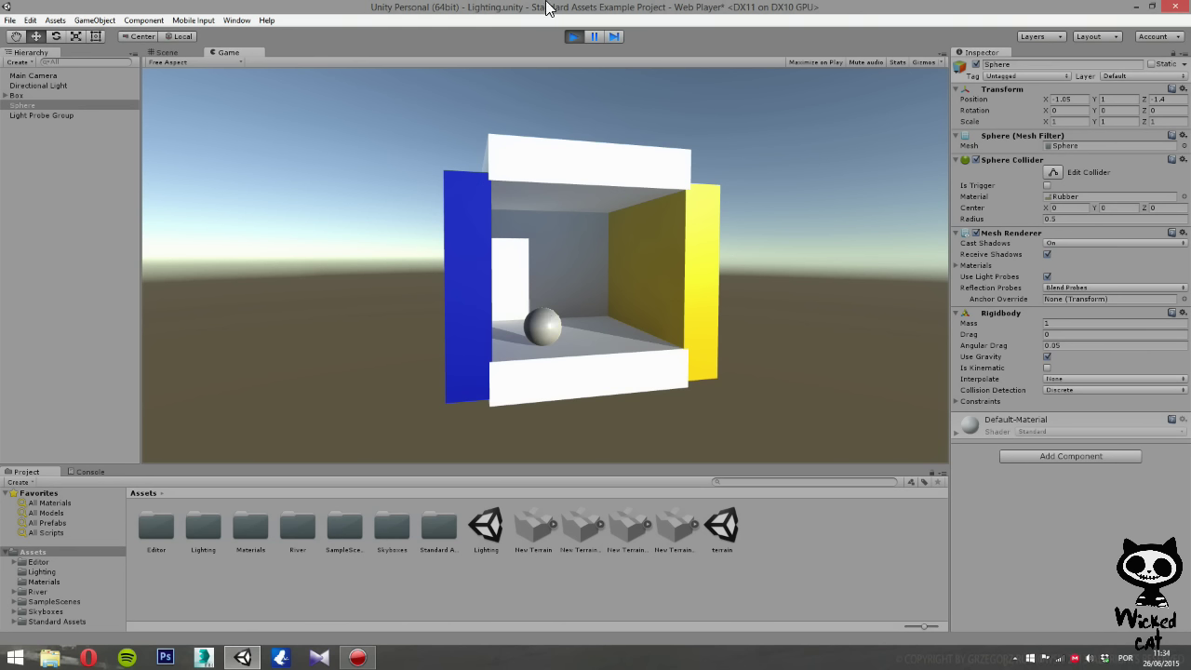
{"action": "left_click", "coordinate": [571, 37]}
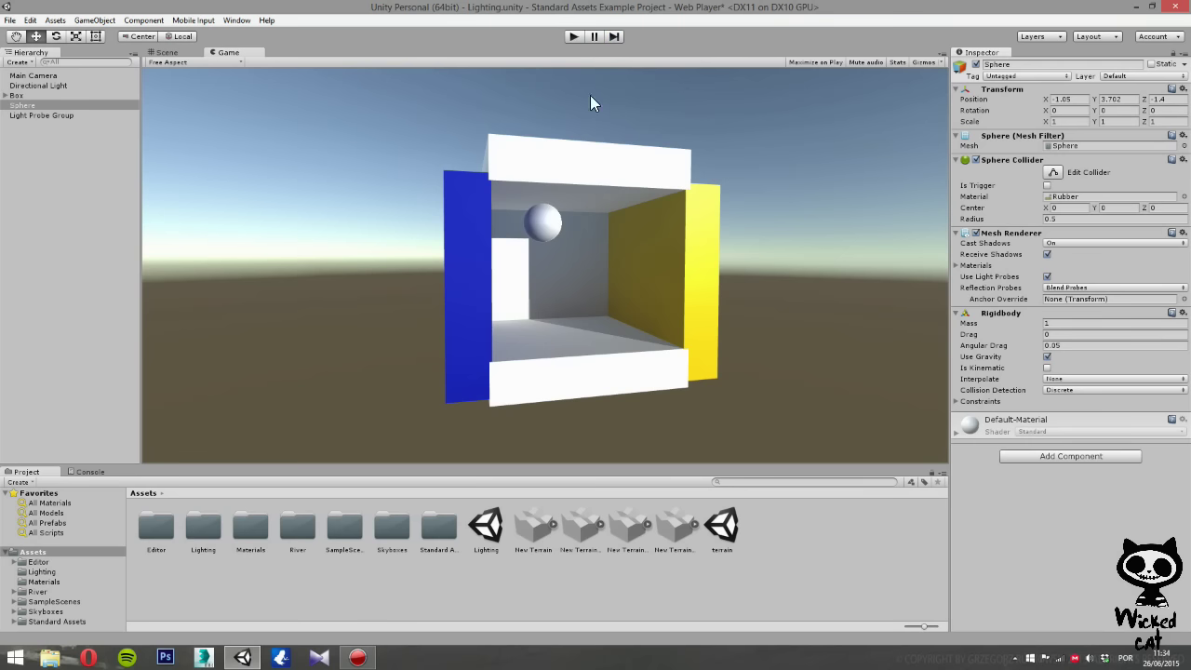
Try the ZeroFriction physic material on the sphere's collider and test it by playing the scene.
{"action": "left_click", "coordinate": [1083, 196]}
{"action": "left_click", "coordinate": [1184, 196]}
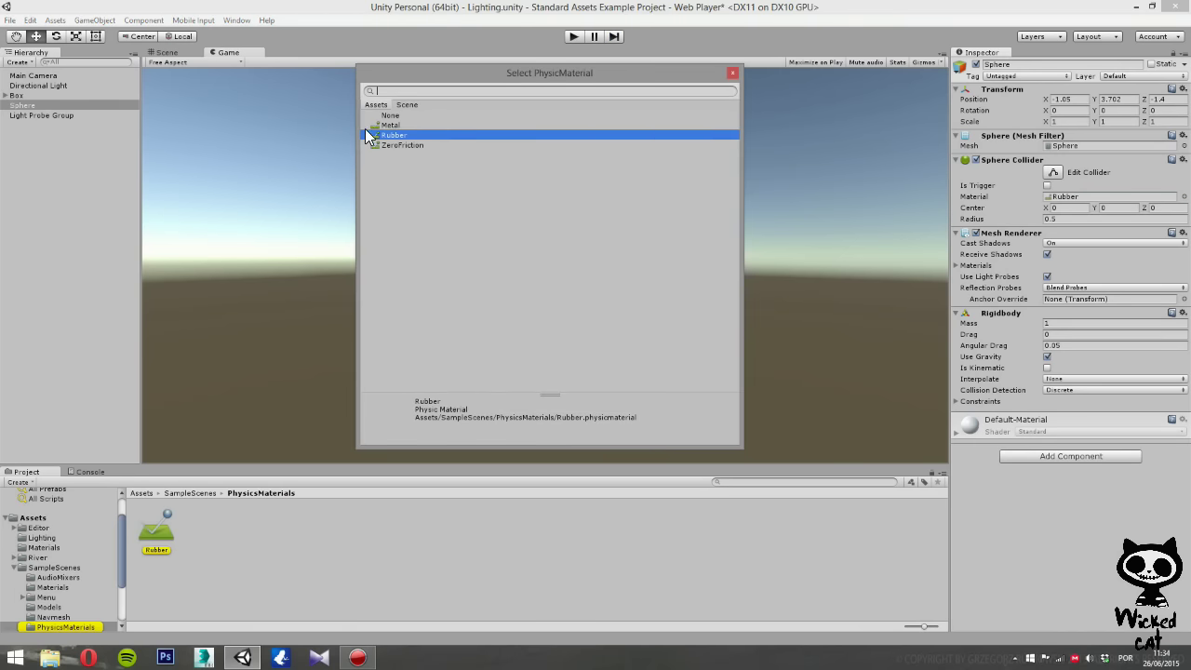
{"action": "double_click", "coordinate": [388, 142]}
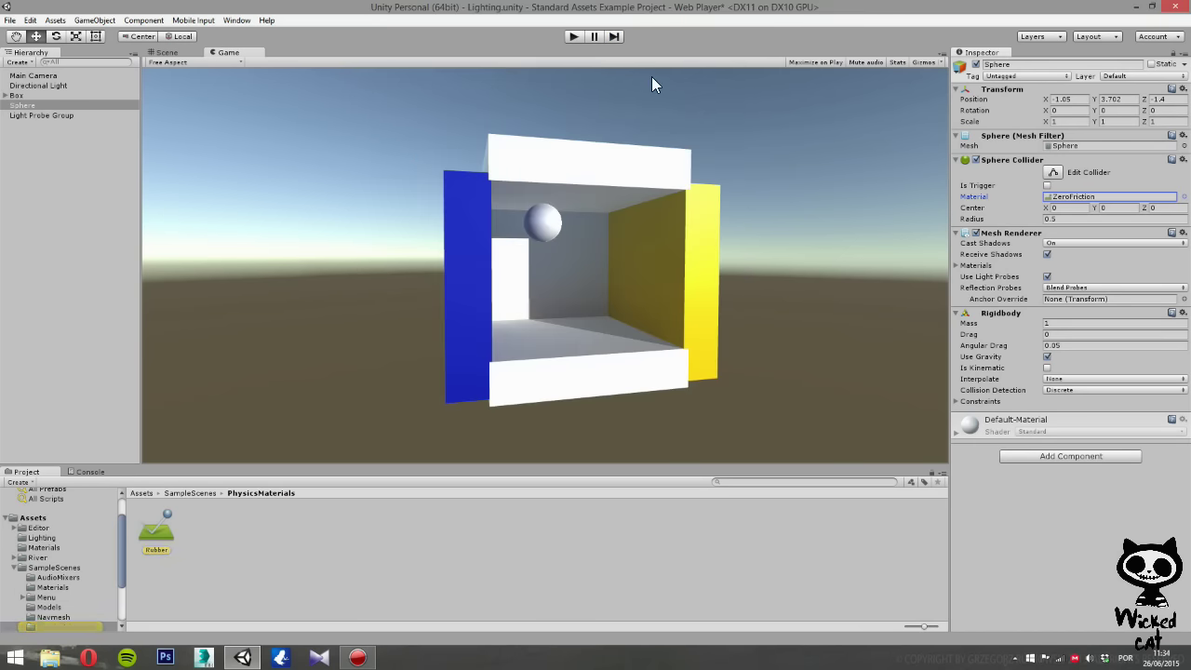
{"action": "left_click", "coordinate": [576, 37]}
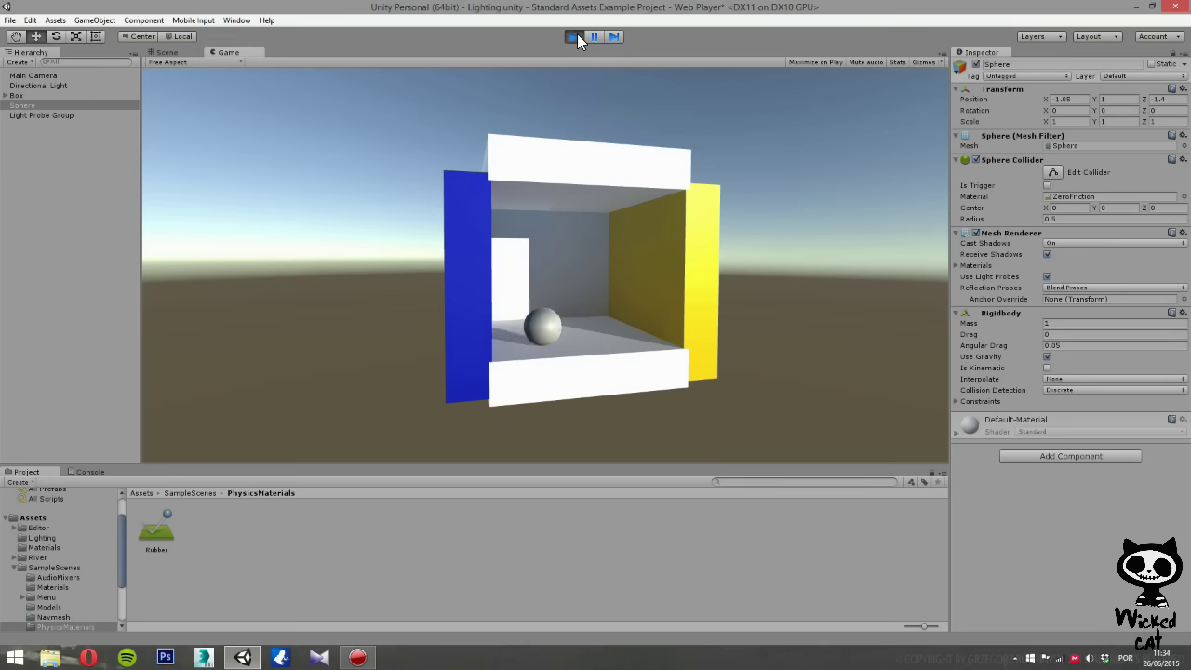
{"action": "left_click", "coordinate": [577, 36]}
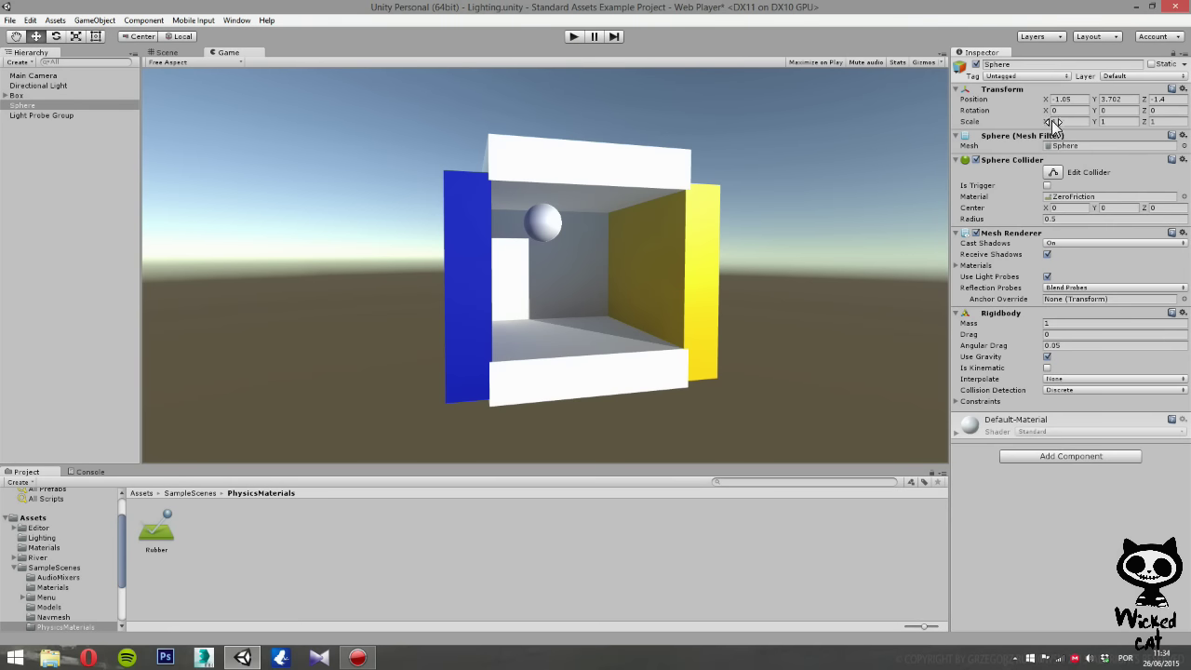
Set the sphere collider's physic material back to Rubber and play the scene to examine the falling sphere's shading.
{"action": "left_click", "coordinate": [1182, 197]}
{"action": "double_click", "coordinate": [396, 136]}
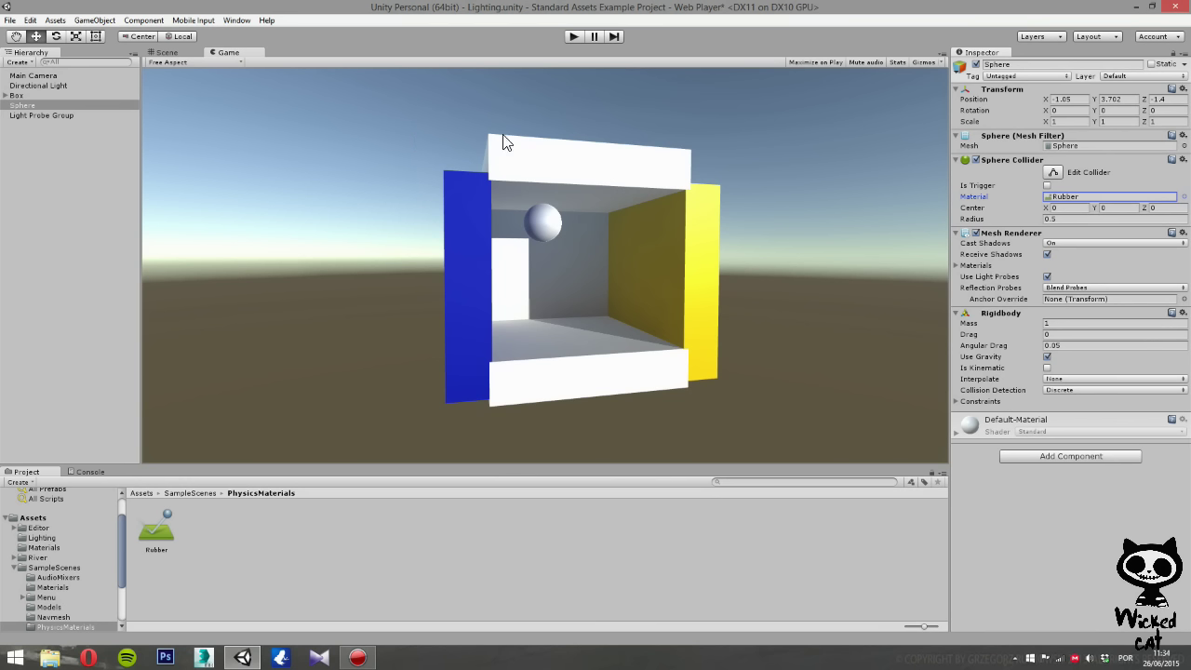
{"action": "left_click", "coordinate": [573, 37]}
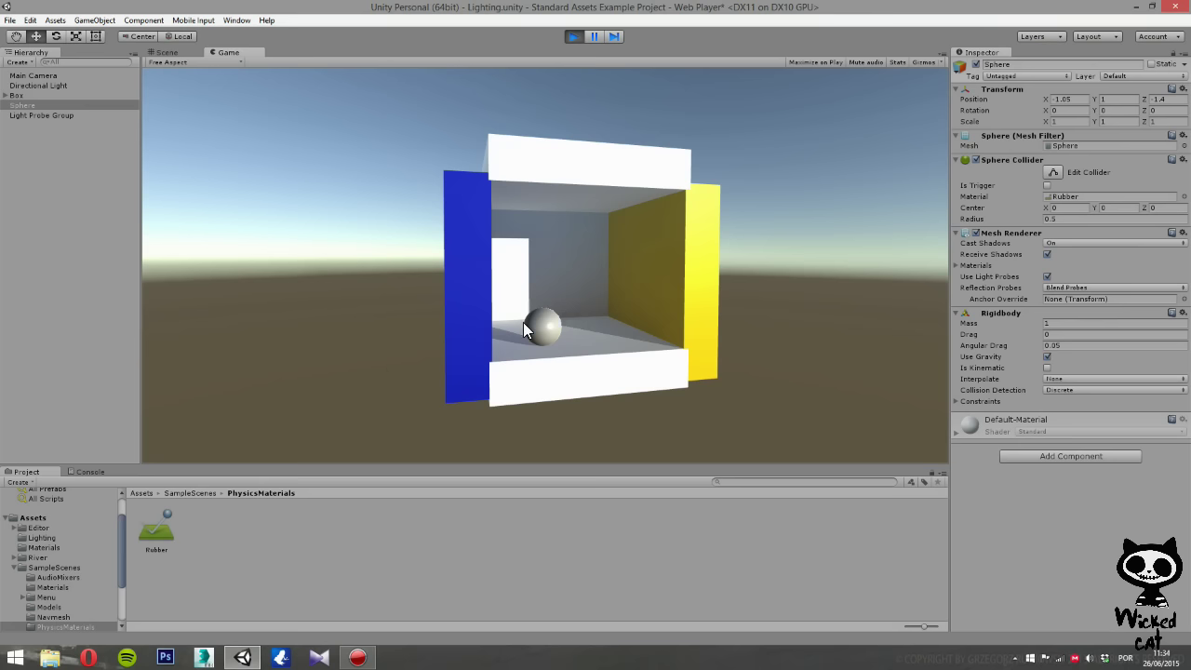
{"action": "left_click", "coordinate": [572, 37]}
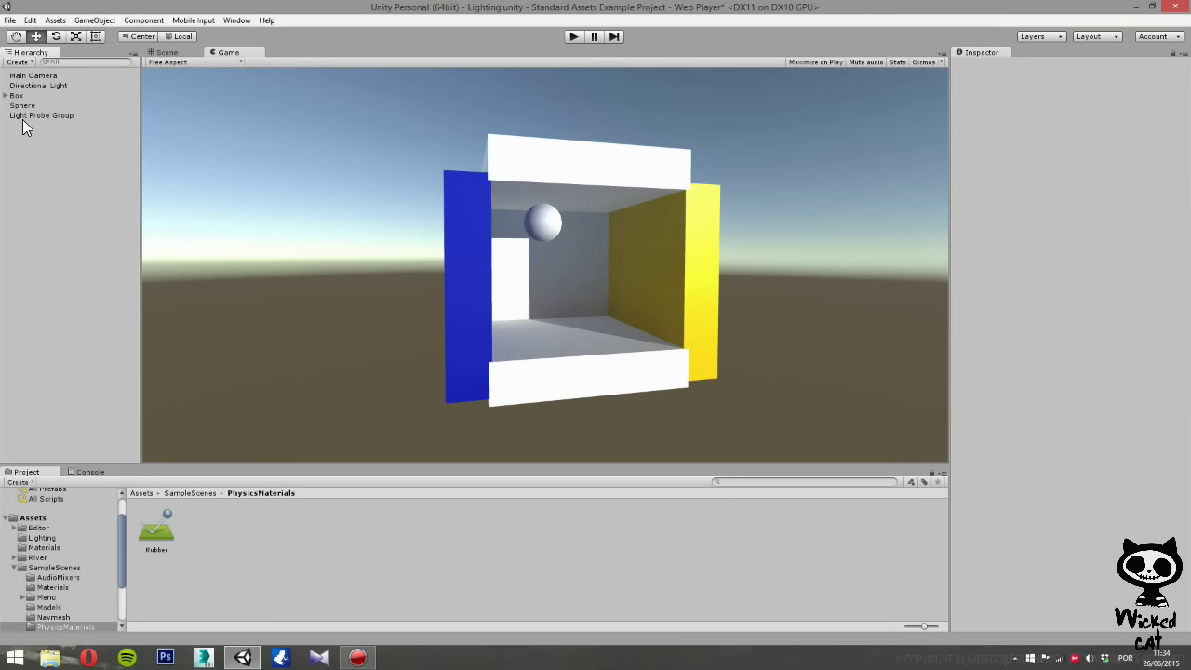
Compare the falling sphere's lighting by playing the scene with the Light Probe Group disabled and with it re-enabled.
{"action": "left_click", "coordinate": [47, 115]}
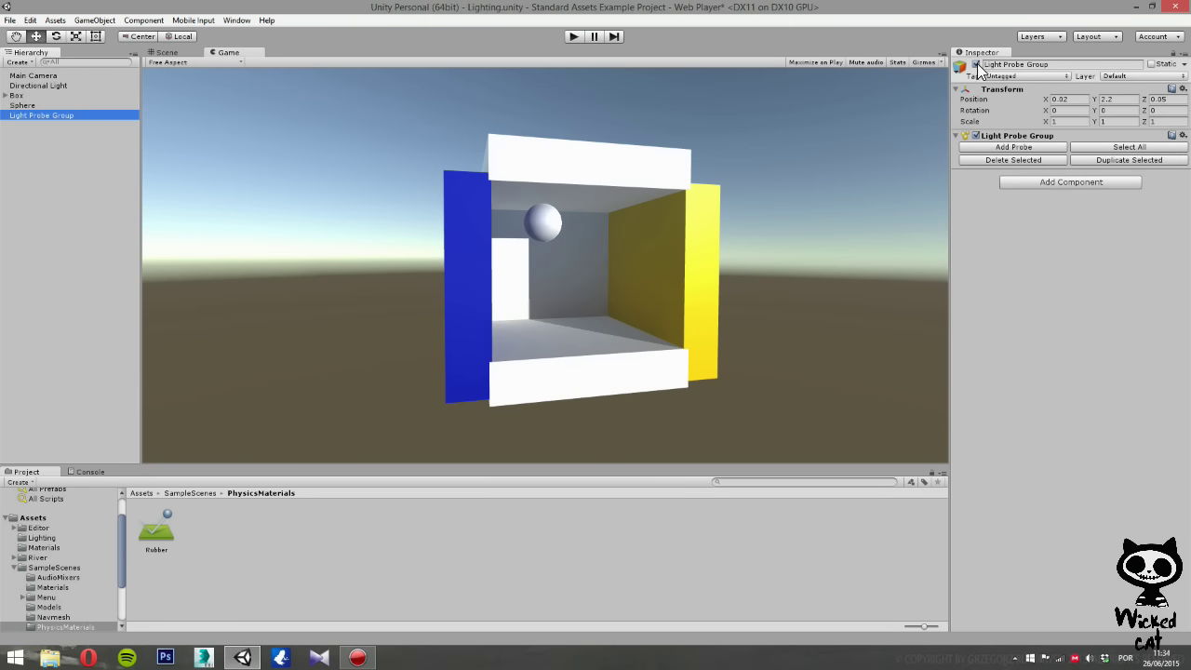
{"action": "left_click", "coordinate": [573, 37]}
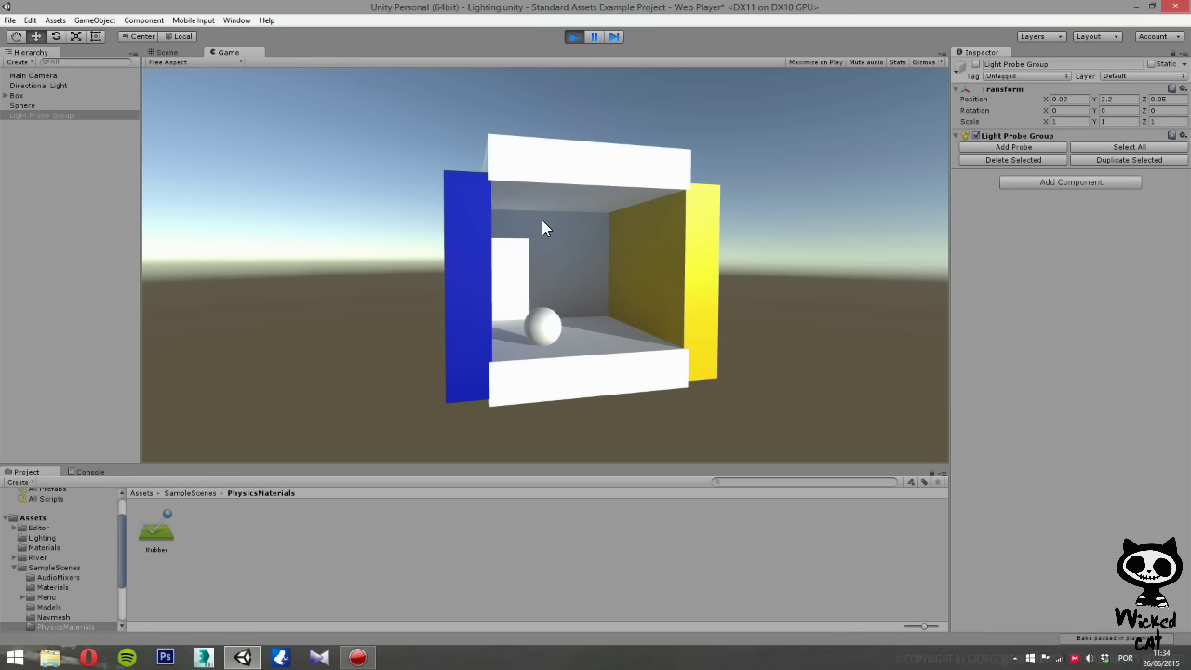
{"action": "left_click", "coordinate": [572, 37]}
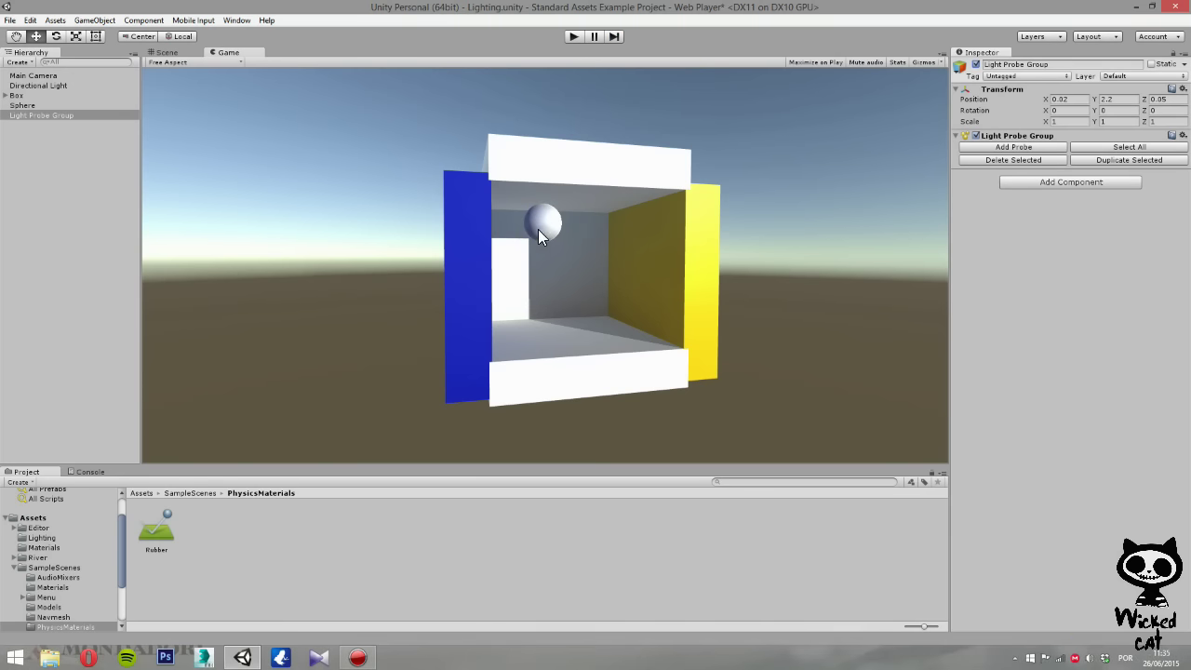
{"action": "left_click", "coordinate": [573, 36]}
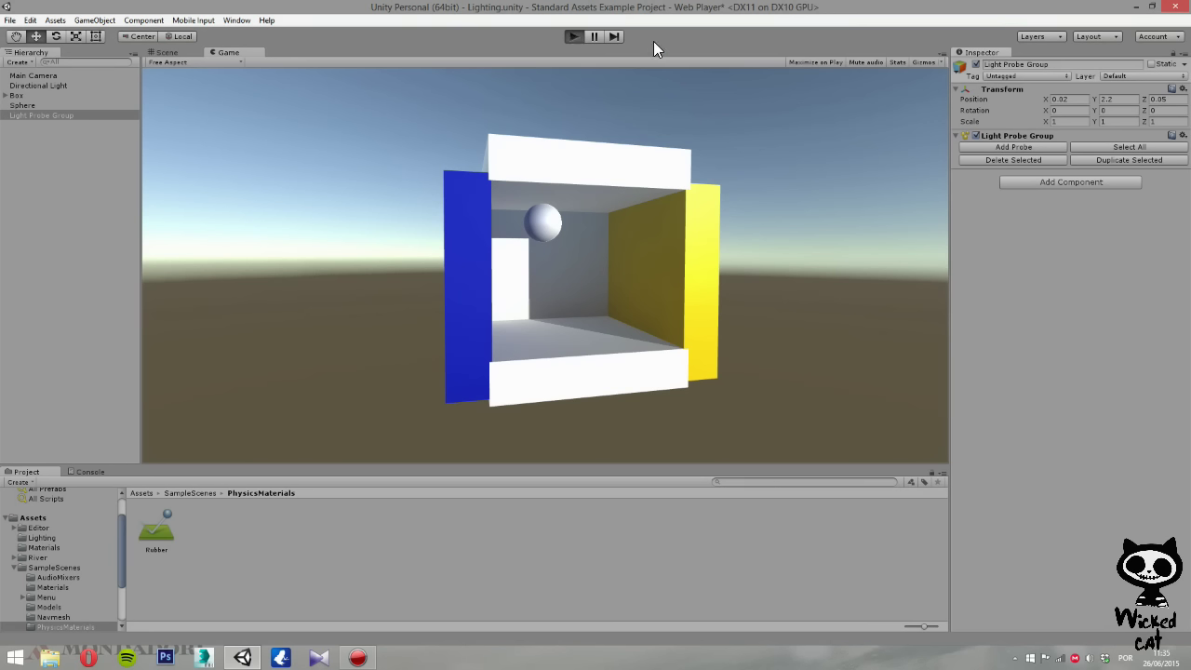